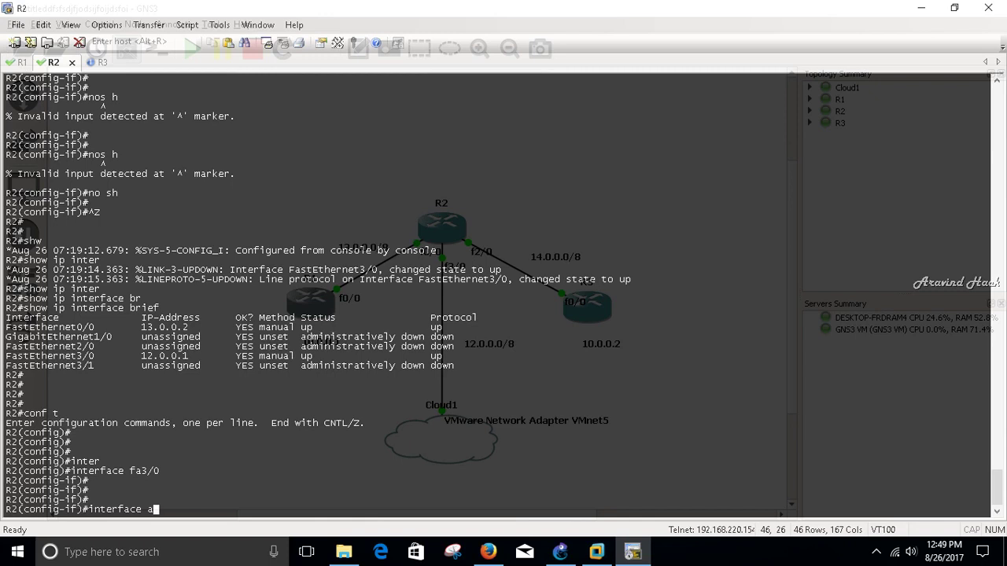
# - Address R2's FastEthernet2/0 as 14.0.0.2 255.0.0.0 and bring it up
pyautogui.write('/0')
pyautogui.press('Return')
pyautogui.press('Return')
pyautogui.press('Return')
pyautogui.press('Return')
pyautogui.press('Return')
pyautogui.press('Return')
pyautogui.write('ip ad')
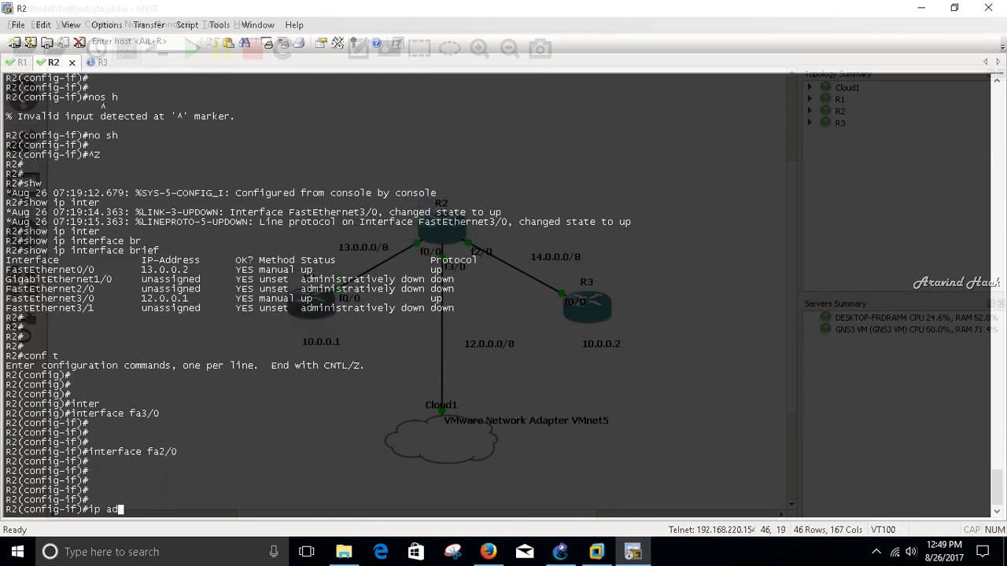
pyautogui.write('d 14.0.0.2 255.0.0.0')
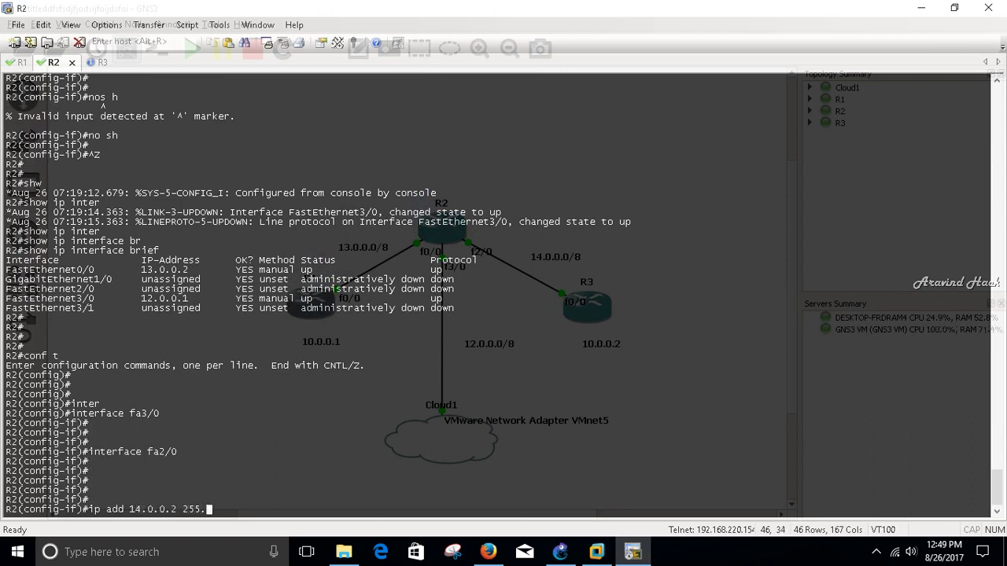
pyautogui.press('Return')
pyautogui.press('Return')
pyautogui.press('Return')
pyautogui.press('Return')
pyautogui.press('Return')
pyautogui.write('no sh')
pyautogui.press('Return')
pyautogui.hotkey('ctrl', 'z')
pyautogui.press('Return')
pyautogui.press('Return')
# - Verify R2's interface addresses with show ip interface brief
pyautogui.write('show')
pyautogui.press('BackSpace')
pyautogui.write('ow i')
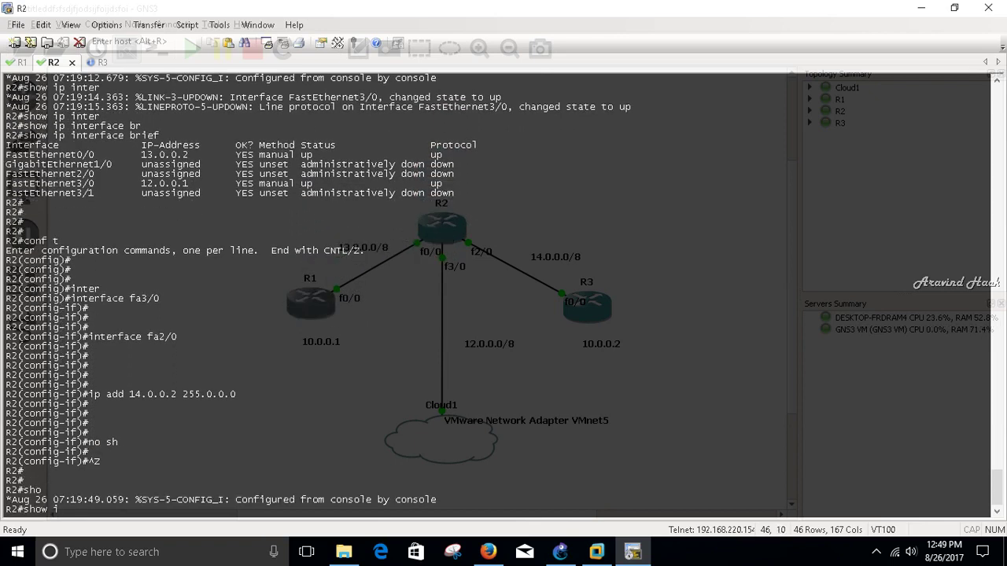
pyautogui.write('p inter')
pyautogui.press('Tab')
pyautogui.write('br')
pyautogui.press('Tab')
pyautogui.press('Return')
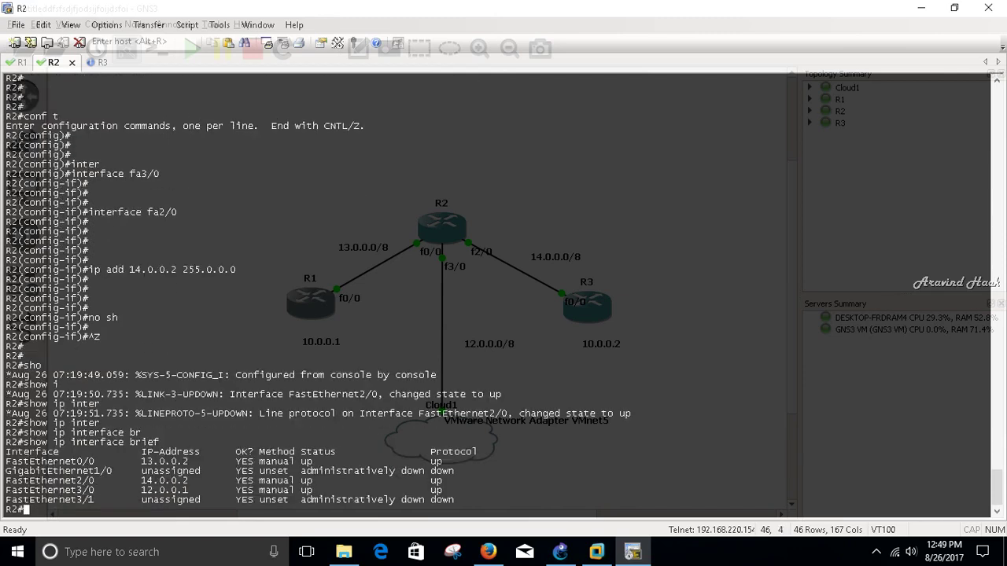
# - Switch to R3's console and enter global configuration mode
pyautogui.hotkey('ctrl', 'Tab')
pyautogui.press('Return')
pyautogui.press('Return')
pyautogui.press('Return')
pyautogui.press('Return')
pyautogui.press('Return')
pyautogui.press('Return')
pyautogui.write('conf t')
pyautogui.press('Return')
pyautogui.press('Return')
pyautogui.press('Return')
# - Address R3's FastEthernet0/0 as 14.0.0.1 255.0.0.0 and enable it
pyautogui.write('inter')
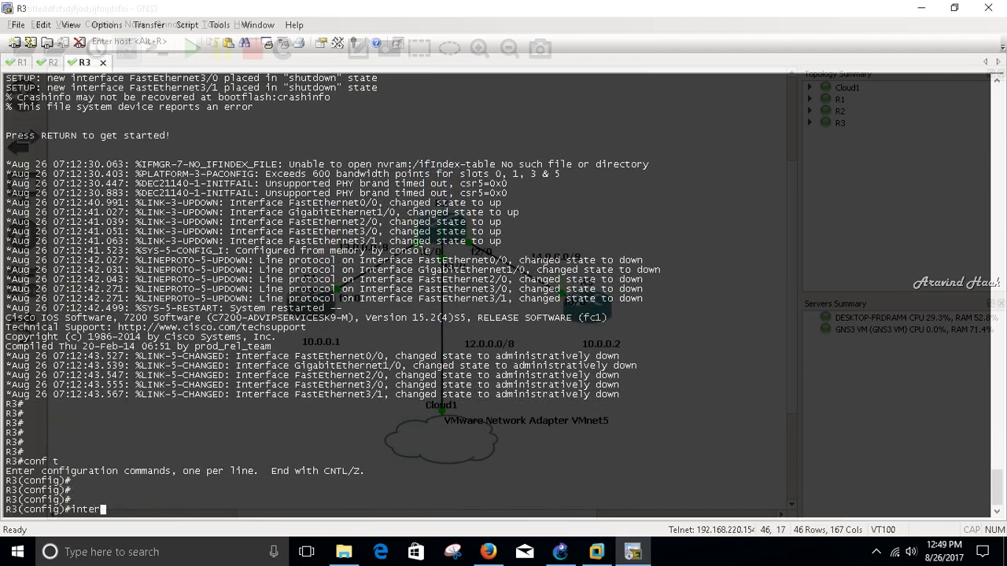
pyautogui.press('Tab')
pyautogui.write('fa0/0')
pyautogui.press('Return')
pyautogui.press('Return')
pyautogui.press('Return')
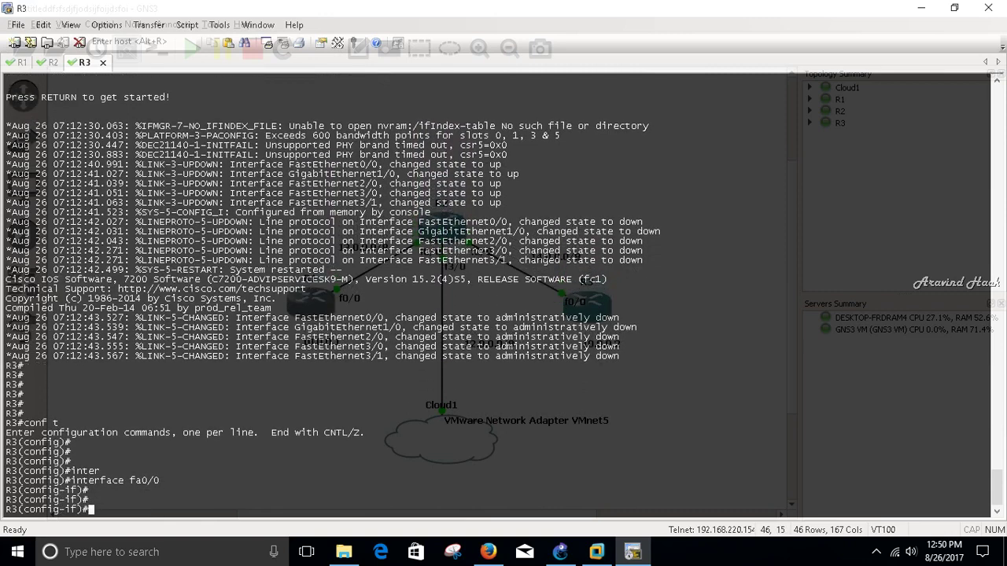
pyautogui.press('Return')
pyautogui.write('ip add 14.0.0.1 255.0.0.0')
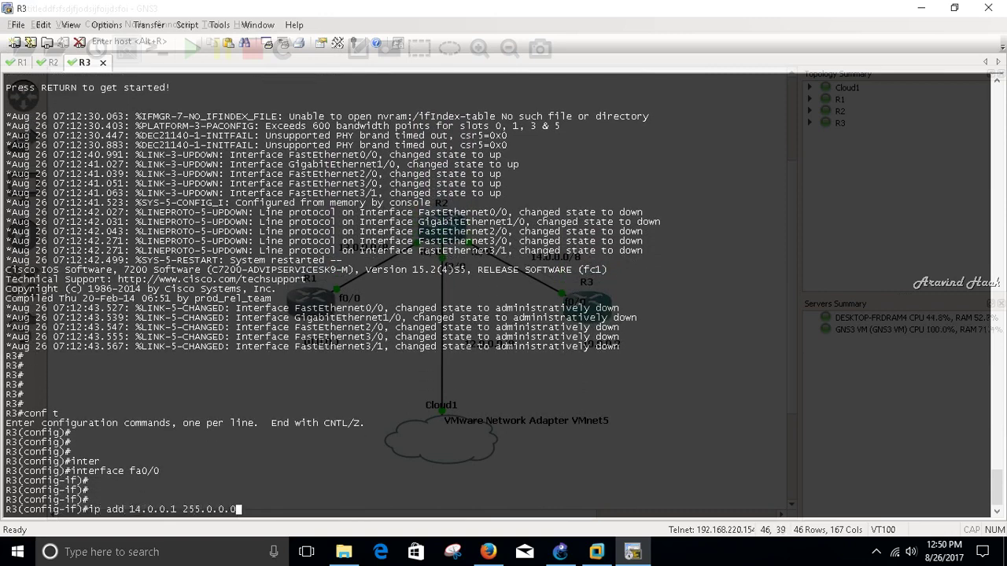
pyautogui.press('Return')
pyautogui.press('Return')
pyautogui.press('Return')
pyautogui.press('Return')
pyautogui.write('no sh')
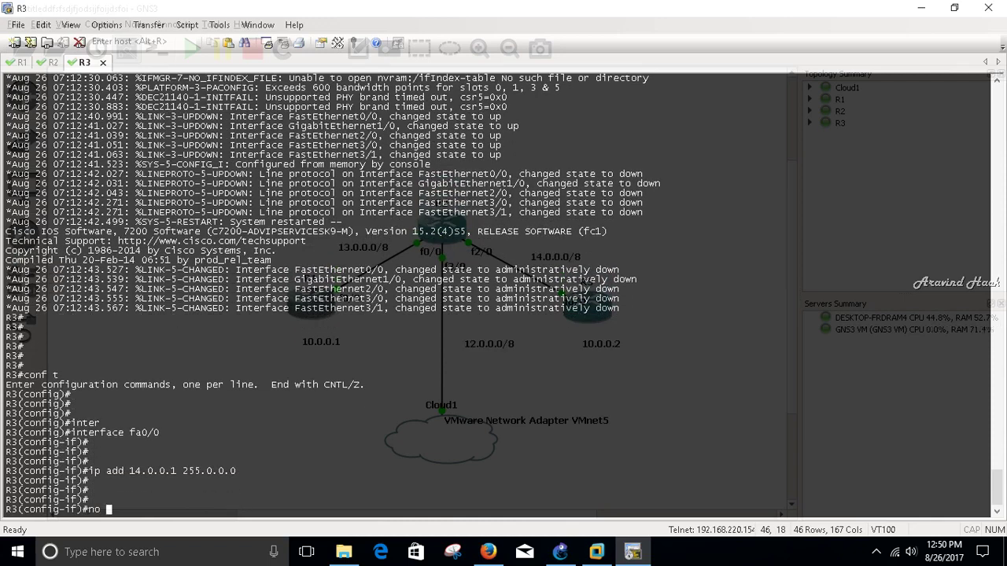
pyautogui.press('Return')
pyautogui.press('Return')
pyautogui.hotkey('ctrl', 'z')
pyautogui.press('Return')
pyautogui.press('Return')
pyautogui.press('Return')
# - Verify R3's interface addresses with show ip interface brief
pyautogui.write('shw')
pyautogui.press('BackSpace')
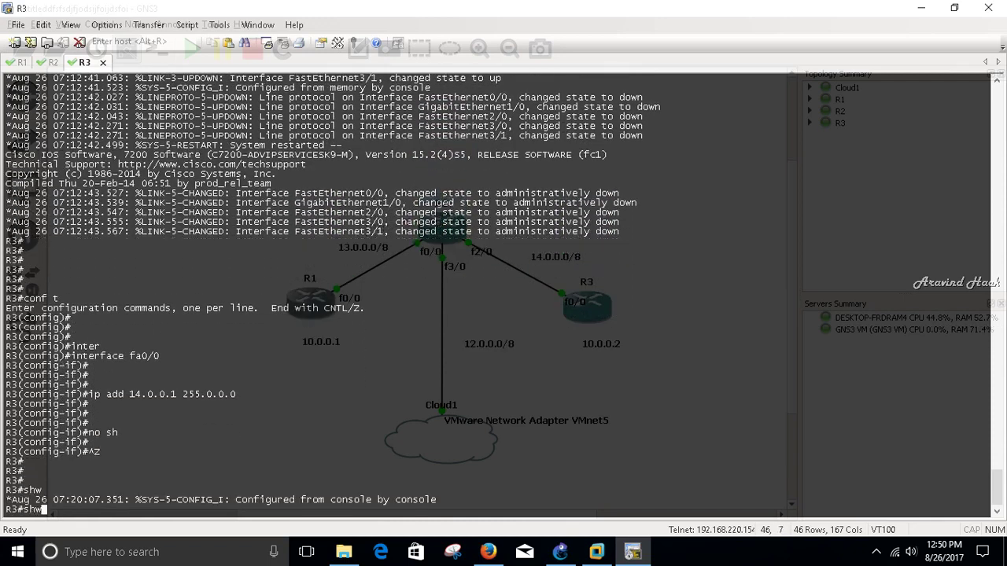
pyautogui.write('ow ip interface brief')
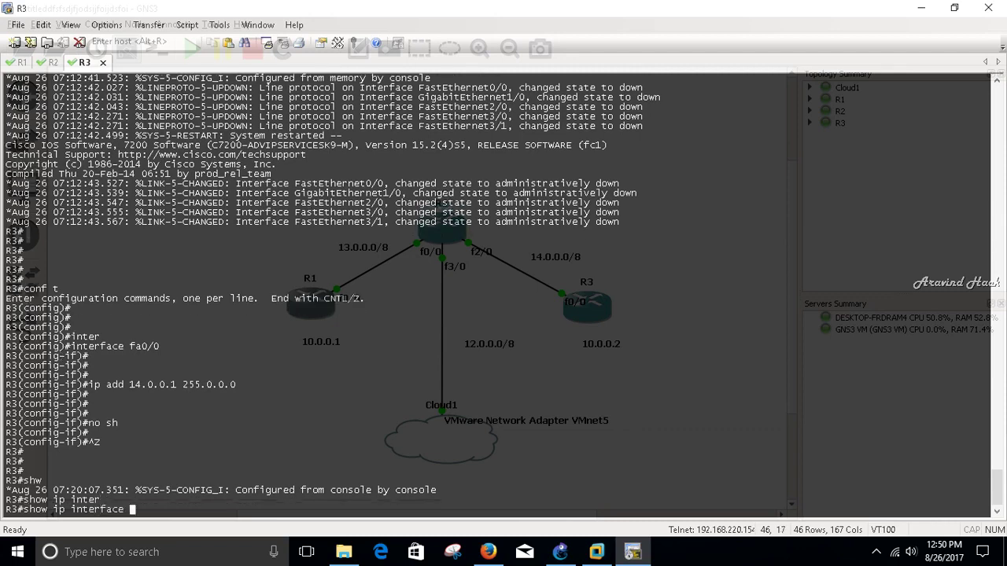
pyautogui.press('Return')
# - Switch to R1's console and enter global configuration mode
pyautogui.hotkey('ctrl', 'Tab')
pyautogui.press('Return')
pyautogui.press('Return')
pyautogui.press('Return')
pyautogui.write('conf t')
pyautogui.press('Return')
pyautogui.press('Return')
pyautogui.press('Return')
pyautogui.press('Return')
# - Add default routes: R1 via 13.0.0.2 and R3 via 14.0.0.2
pyautogui.write('ip ro')
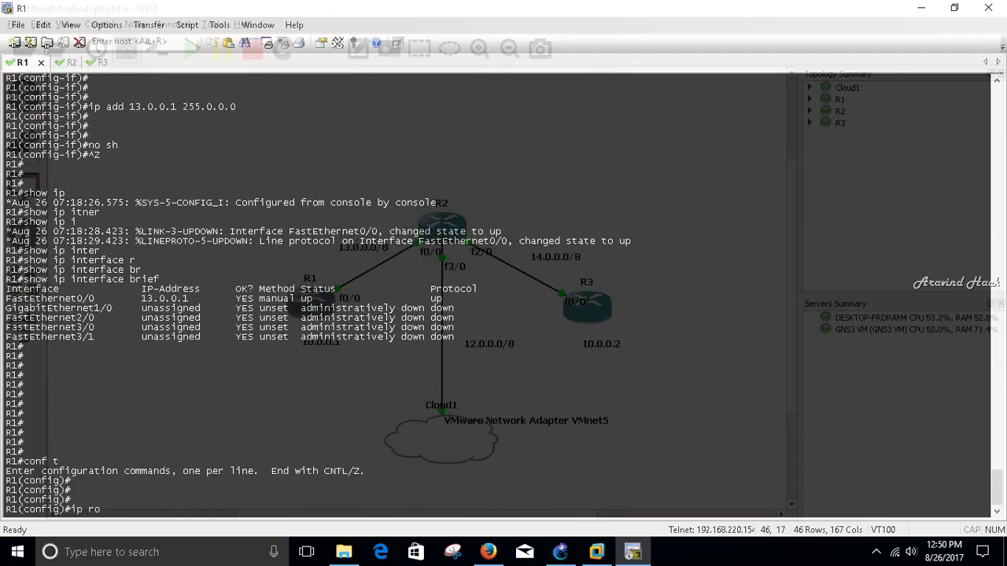
pyautogui.write('ute 0.0.0.0 0.0.0.0 ')
pyautogui.write('13.0.0.2')
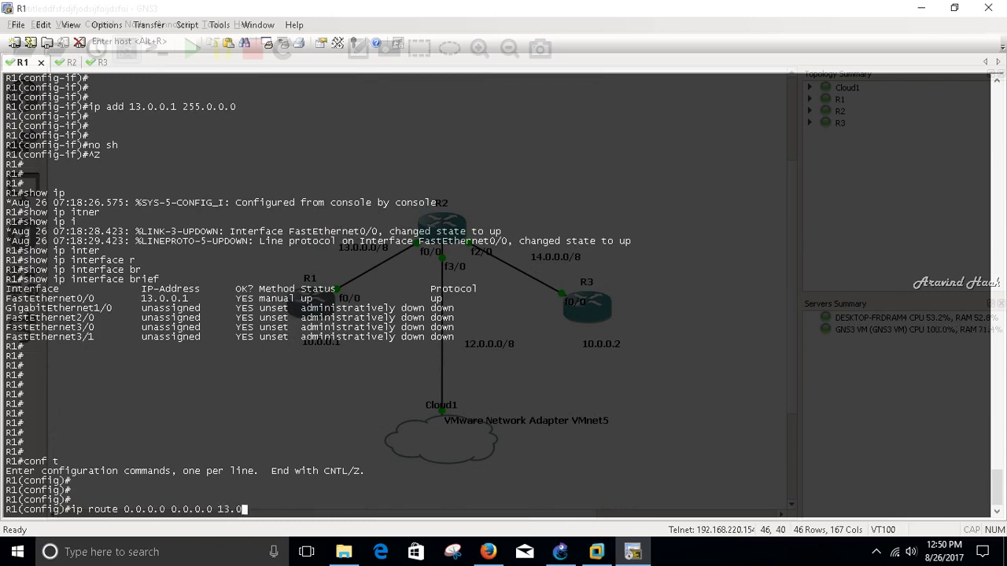
pyautogui.press('Return')
pyautogui.press('Return')
pyautogui.hotkey('ctrl', 'z')
pyautogui.hotkey('alt', '3')
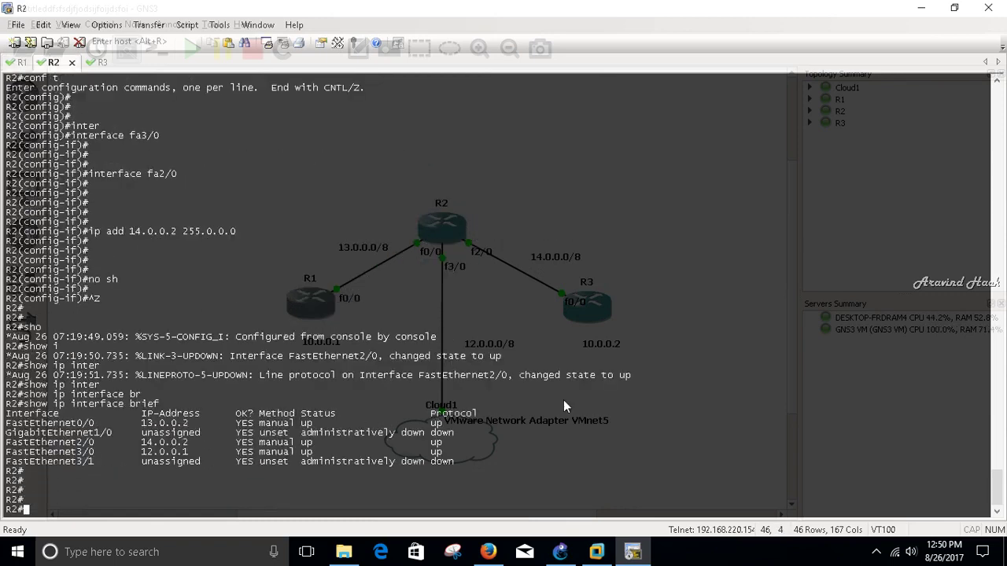
pyautogui.write('conf t')
pyautogui.press('Return')
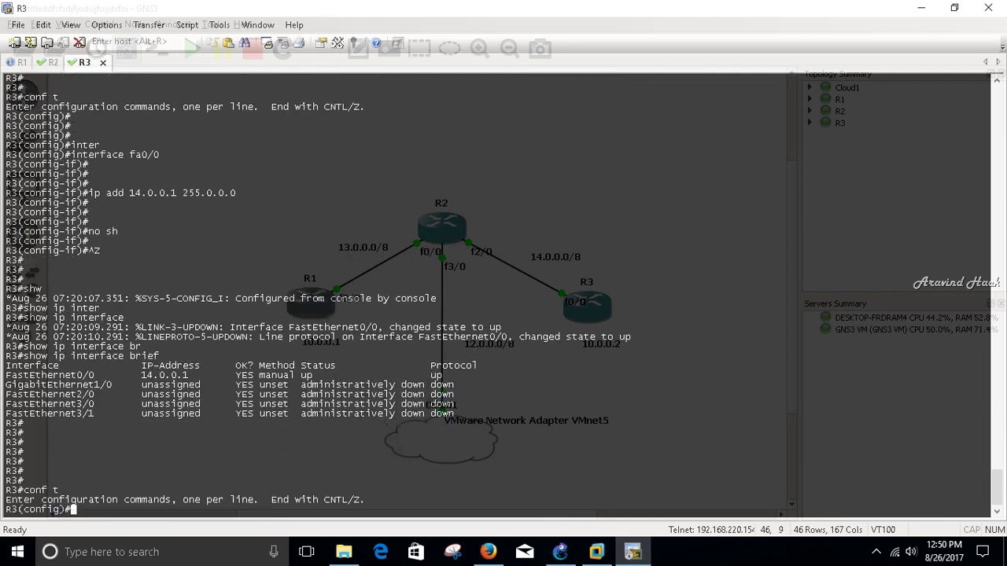
pyautogui.press('Return')
pyautogui.press('Return')
pyautogui.write('ip route')
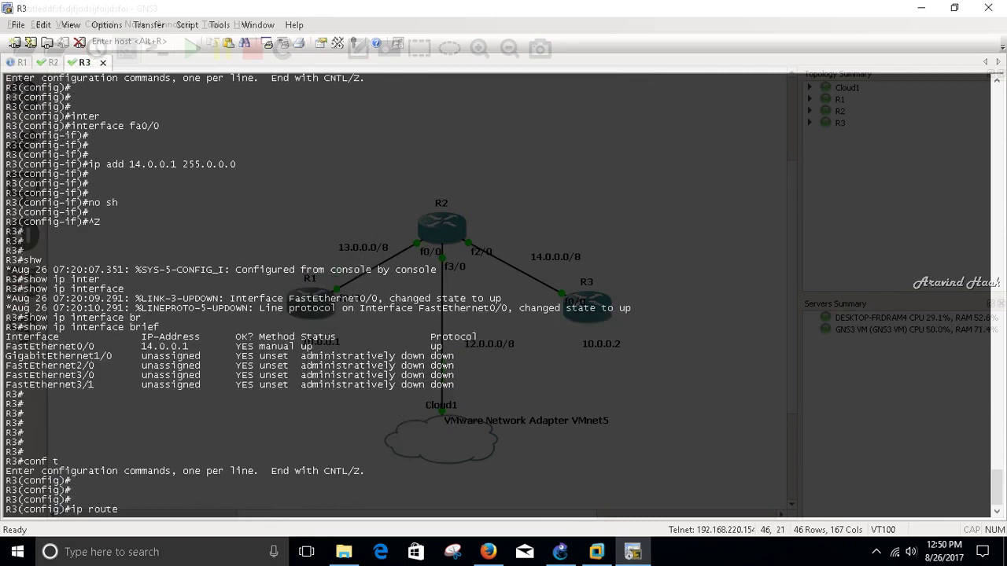
pyautogui.write(' 0.0.0.0 0.0.0.0 14.0.0.2')
pyautogui.press('Return')
pyautogui.press('Return')
pyautogui.hotkey('ctrl', 'z')
pyautogui.press('Return')
pyautogui.press('Return')
pyautogui.press('Return')
pyautogui.press('Return')
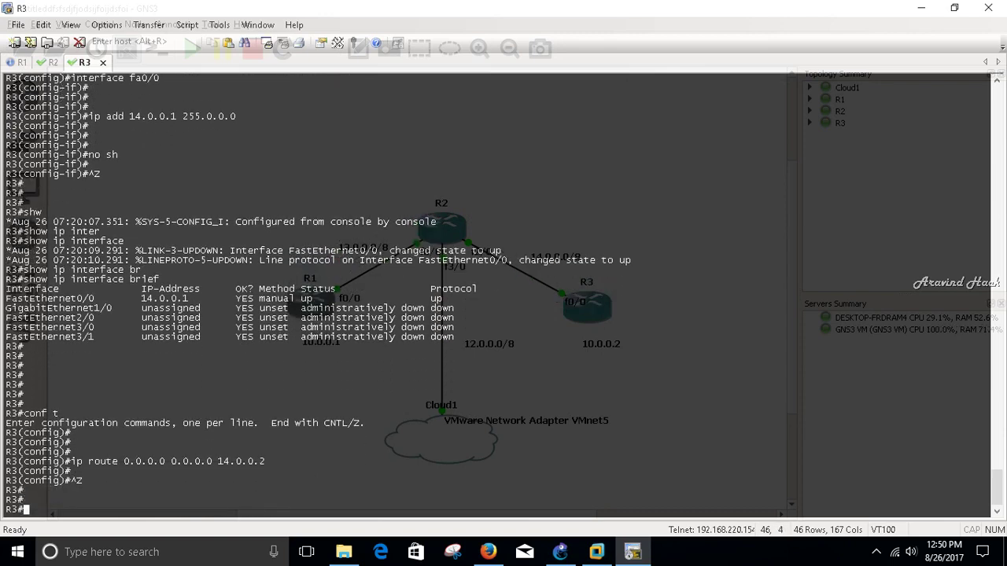
# - Ping 12.0.0.25 from R3 and from R1 to confirm reachability
pyautogui.write('ping 12.0.0.25')
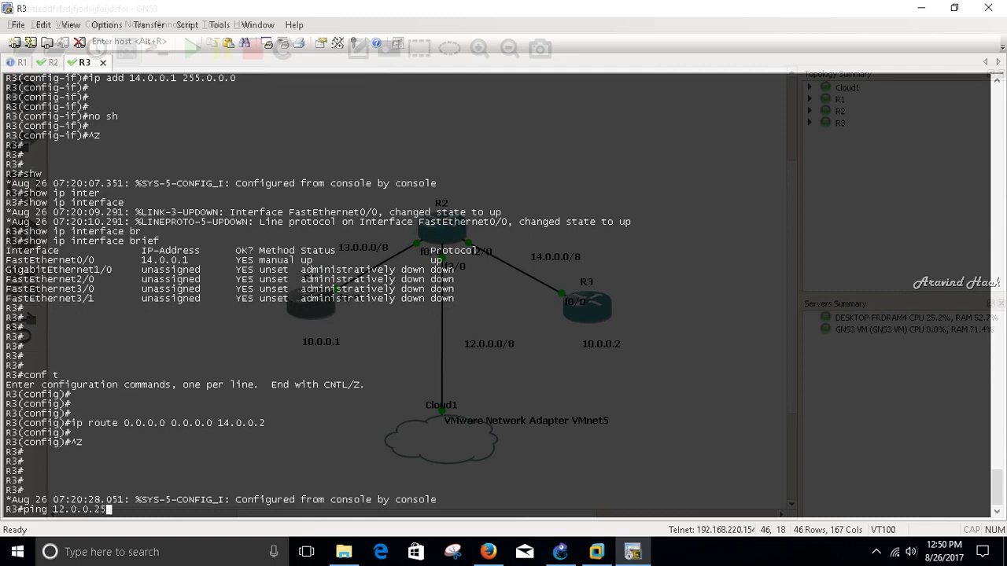
pyautogui.press('Return')
pyautogui.hotkey('alt', '1')
pyautogui.write('ping 12.0.0.25')
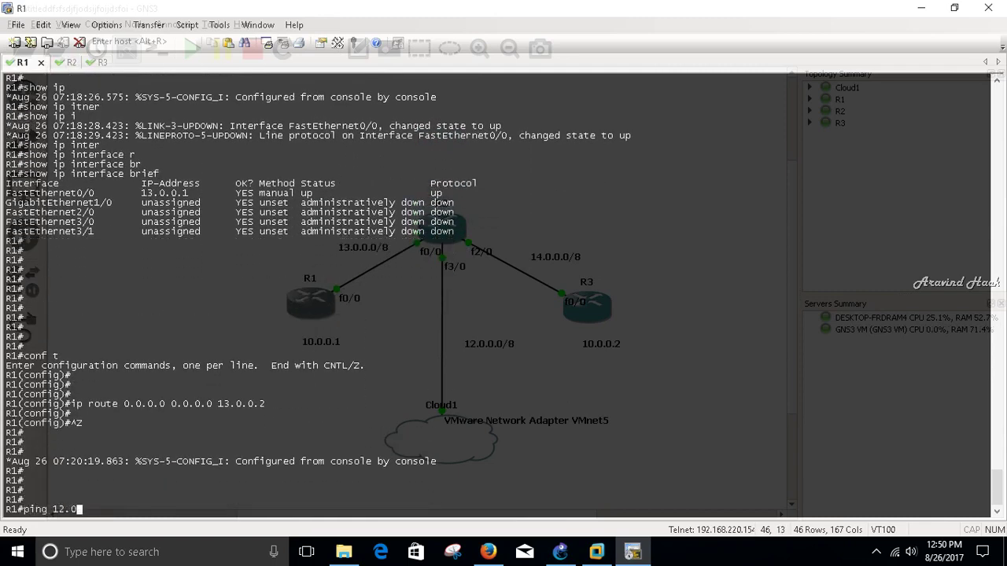
pyautogui.press('Return')
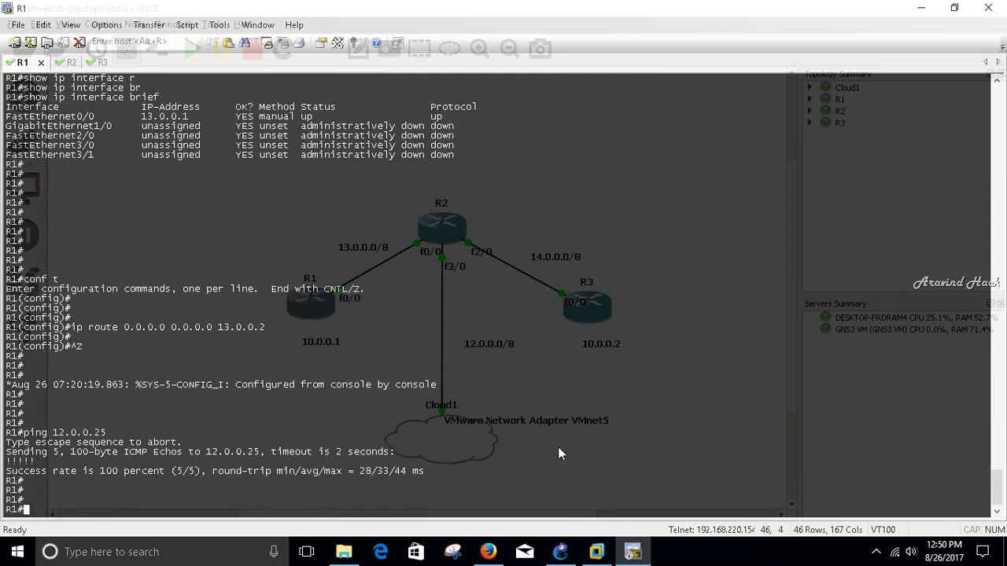
# - Close the AD CS role removal results and minimize Server Manager
pyautogui.moveTo(602, 552)
pyautogui.click(592, 461)
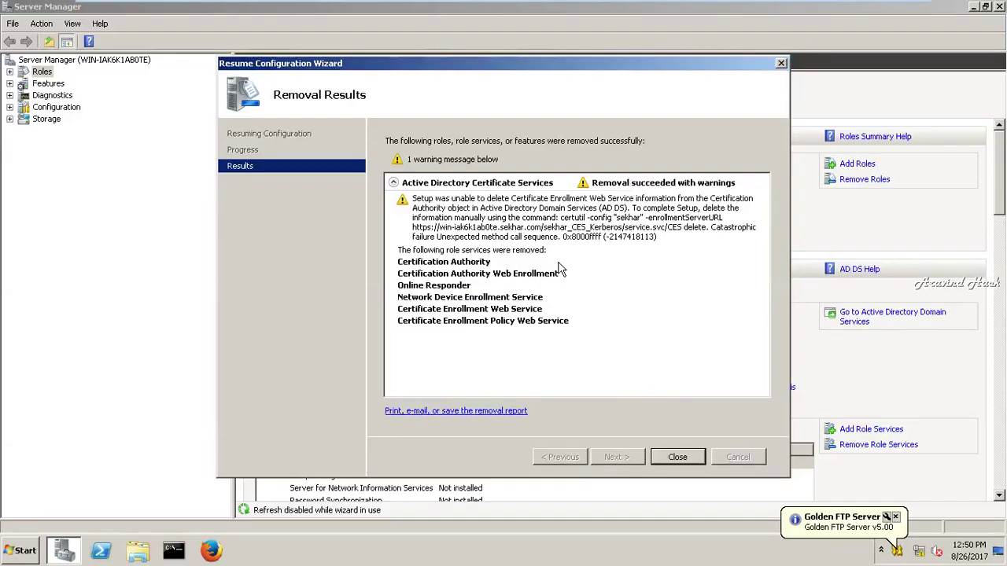
pyautogui.click(683, 456)
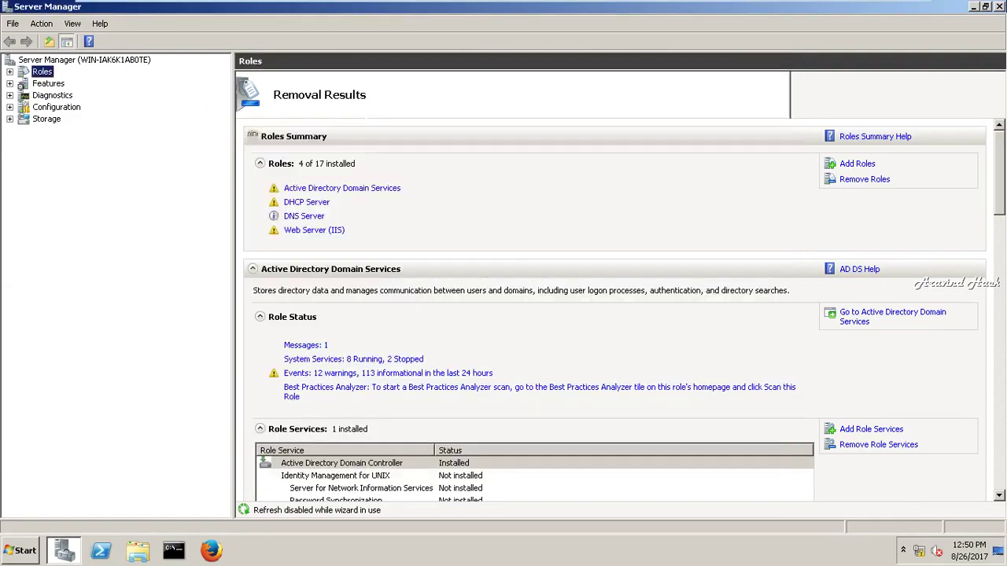
pyautogui.click(1000, 7)
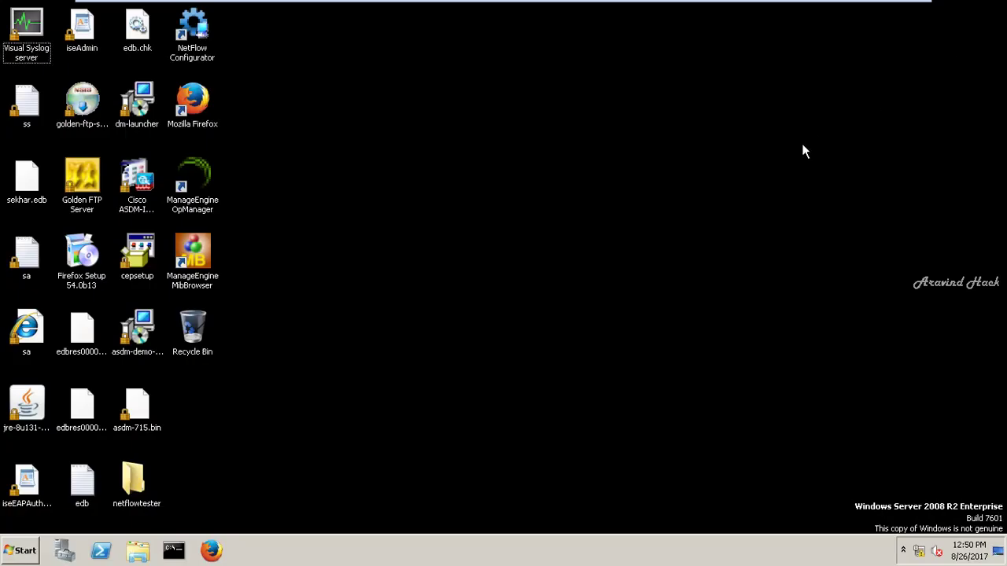
# - Open a command prompt and run gpupdate to refresh group policy
pyautogui.press('super+r')
pyautogui.write('cmd')
pyautogui.press('Return')
pyautogui.write('cd')
pyautogui.press('Return')
pyautogui.write('\\')
pyautogui.press('Return')
pyautogui.press('Return')
pyautogui.press('Return')
pyautogui.press('Return')
pyautogui.press('Return')
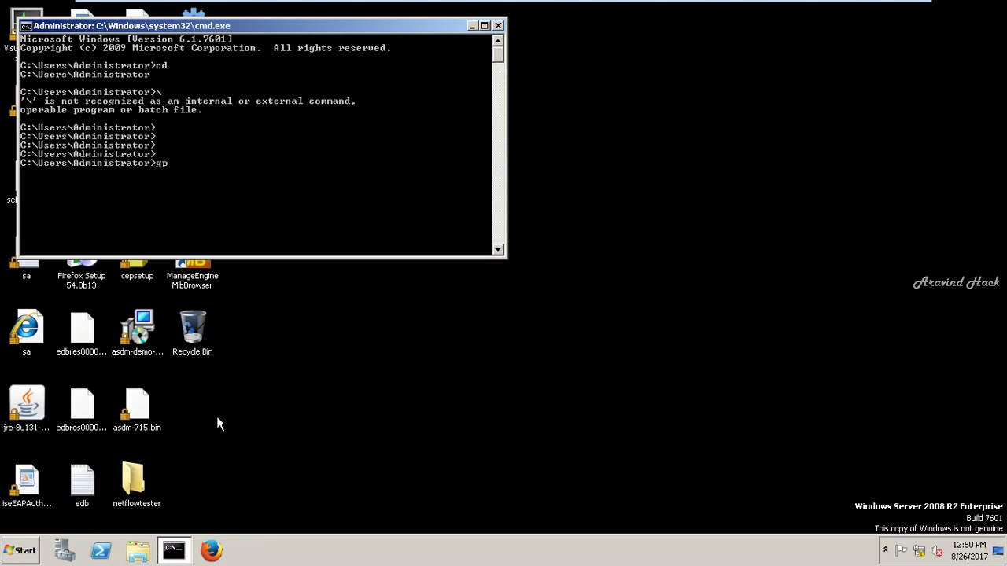
pyautogui.write('gpupdate')
pyautogui.press('Return')
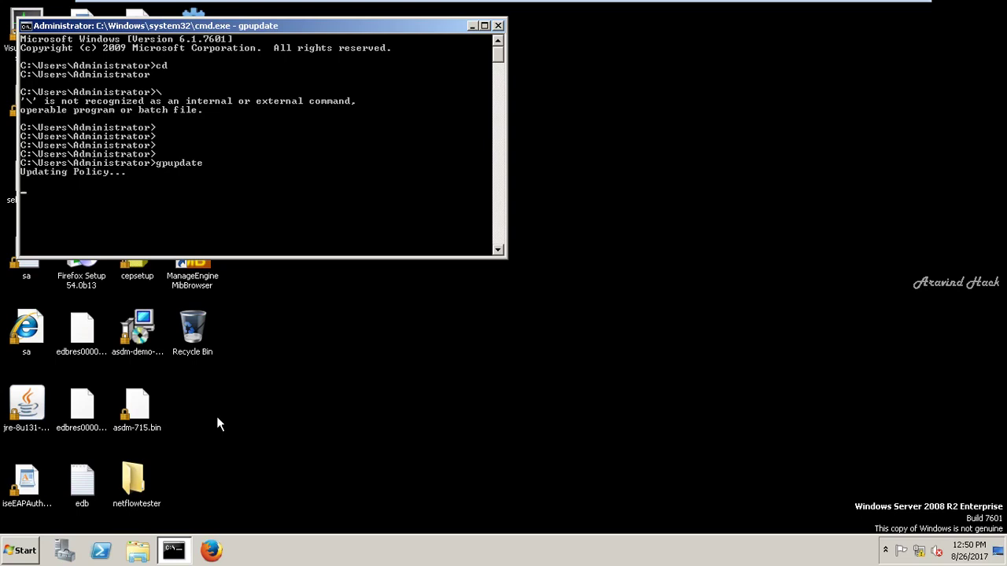
# - Check the server's date and time, then minimize the VMware window back to GNS3
pyautogui.click(347, 426)
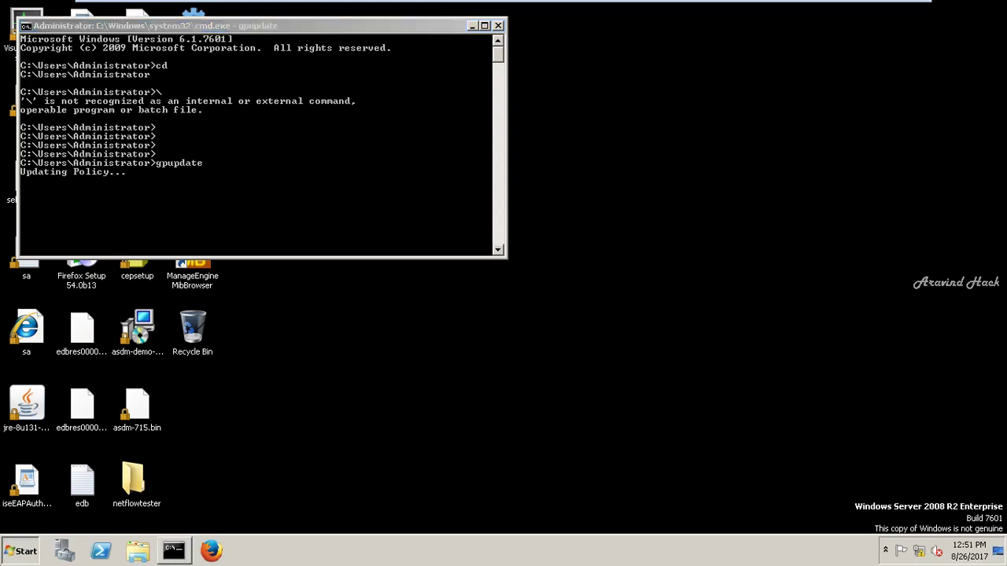
pyautogui.click(20, 550)
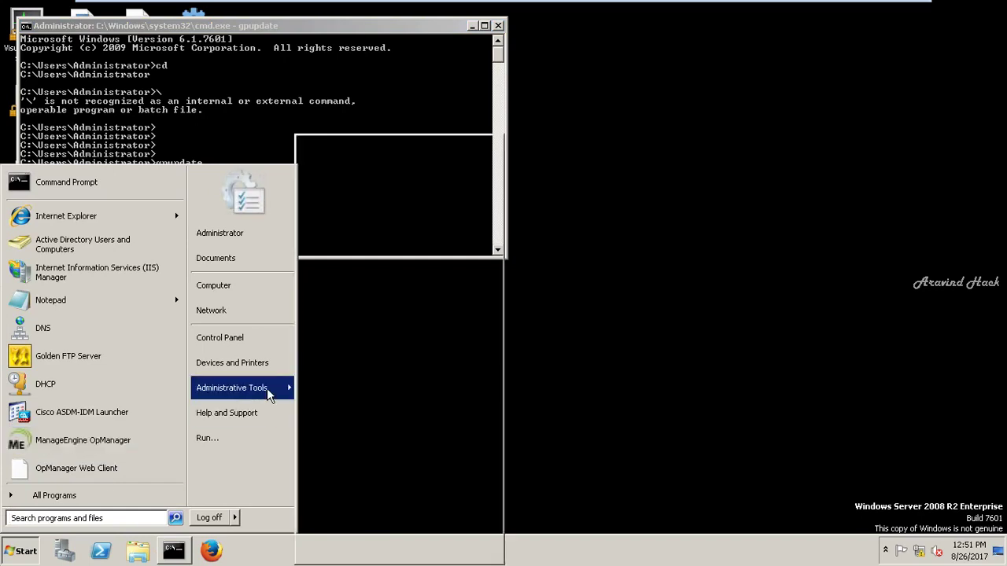
pyautogui.click(772, 163)
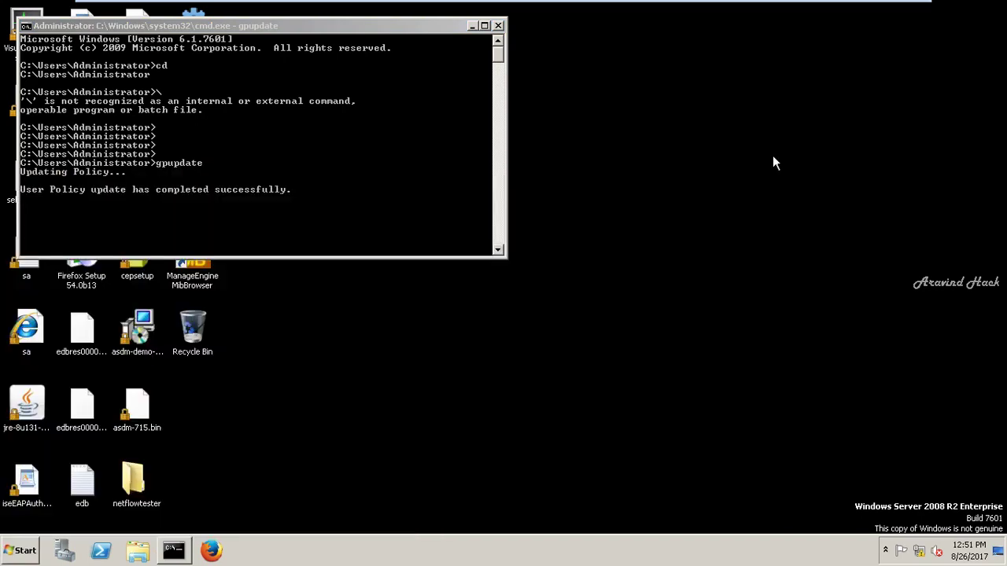
pyautogui.moveTo(760, 4)
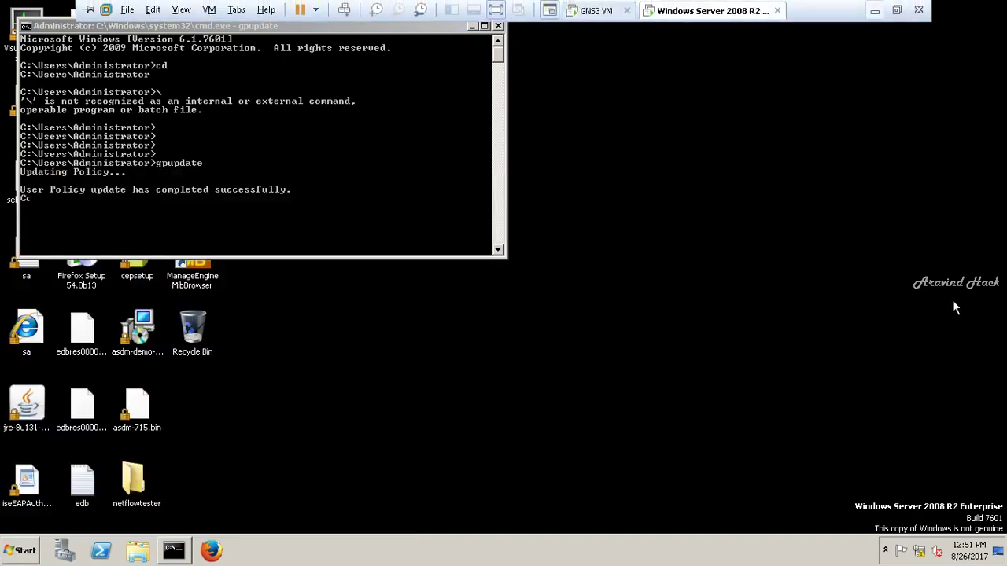
pyautogui.click(983, 554)
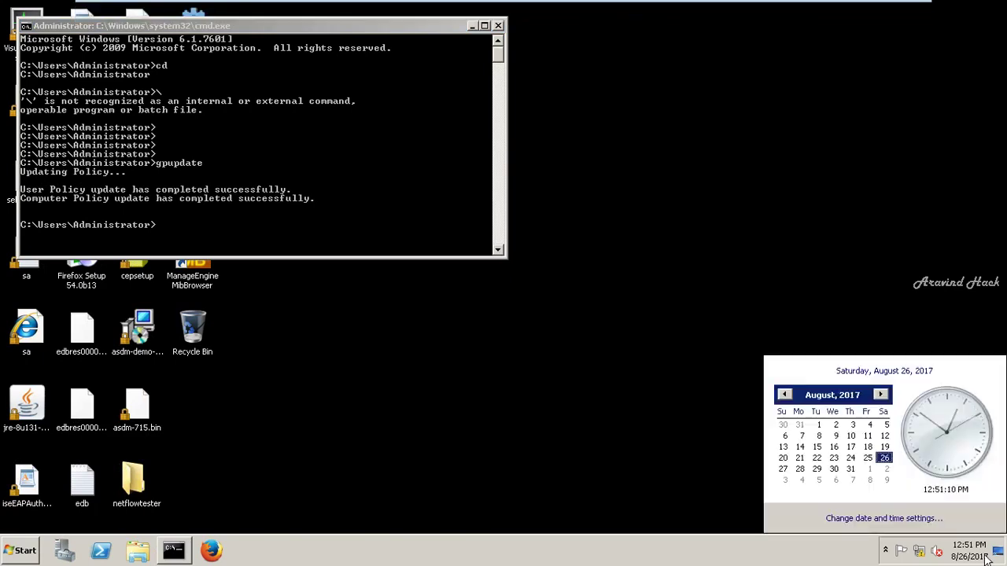
pyautogui.click(846, 281)
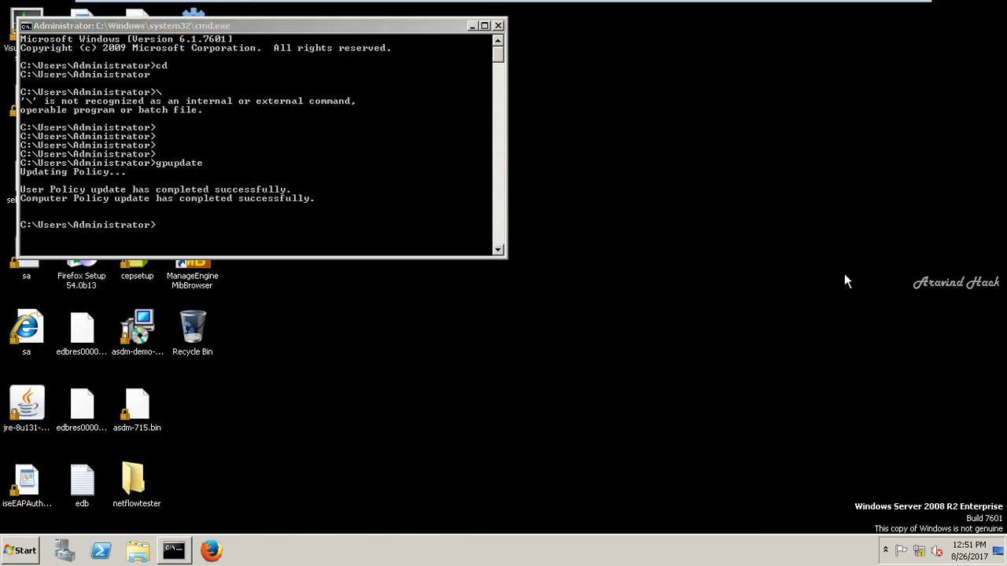
pyautogui.click(874, 9)
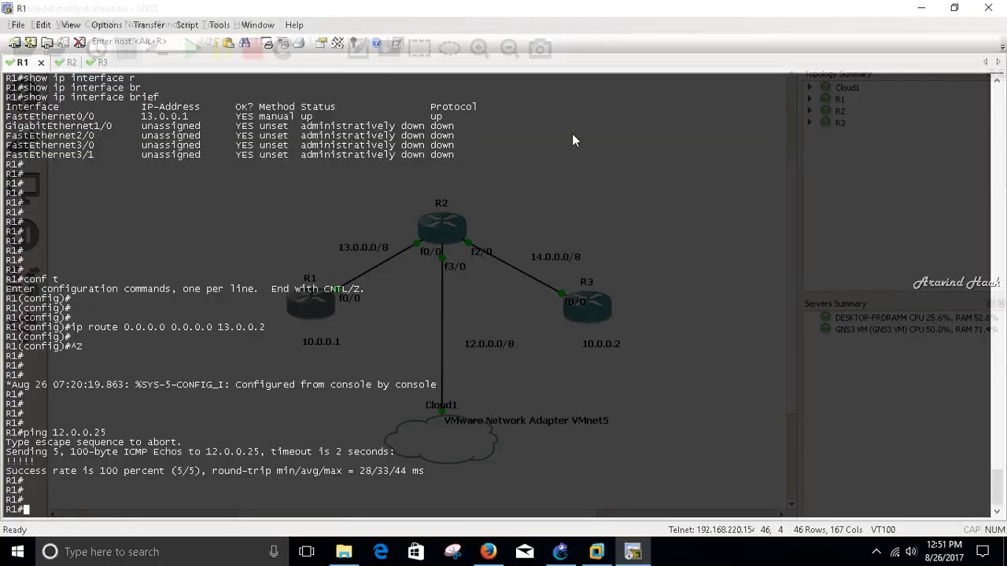
# - On R2, enter configuration mode and list the available ntp options
pyautogui.hotkey('alt', '2')
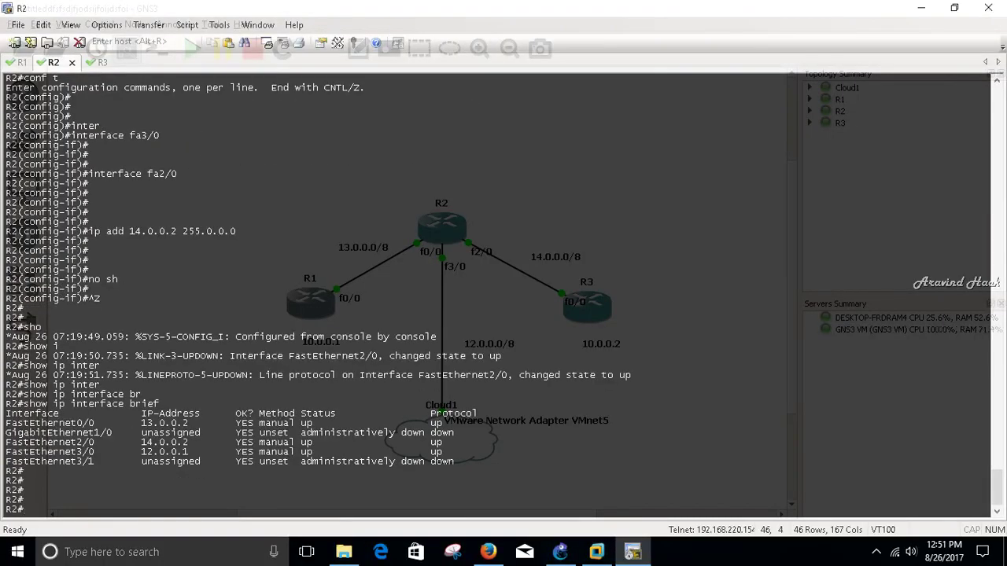
pyautogui.write('conf t')
pyautogui.press('Return')
pyautogui.press('Return')
pyautogui.press('Return')
pyautogui.write('nt')
pyautogui.press('Tab')
pyautogui.write('?')
pyautogui.hotkey('ctrl', 'z')
pyautogui.press('Return')
pyautogui.press('Return')
pyautogui.press('Return')
pyautogui.press('Return')
# - Type clock set 12:51:35 26 aug 2017 on R2, matching the host clock
pyautogui.write('cls')
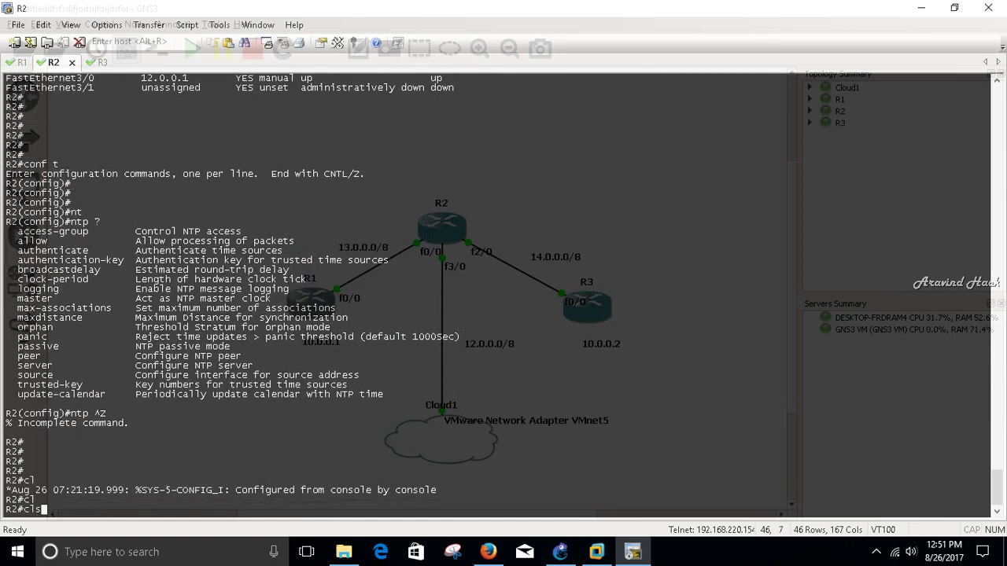
pyautogui.press('BackSpace')
pyautogui.write('o')
pyautogui.press('Tab')
pyautogui.write('set')
pyautogui.press('Tab')
pyautogui.write('?')
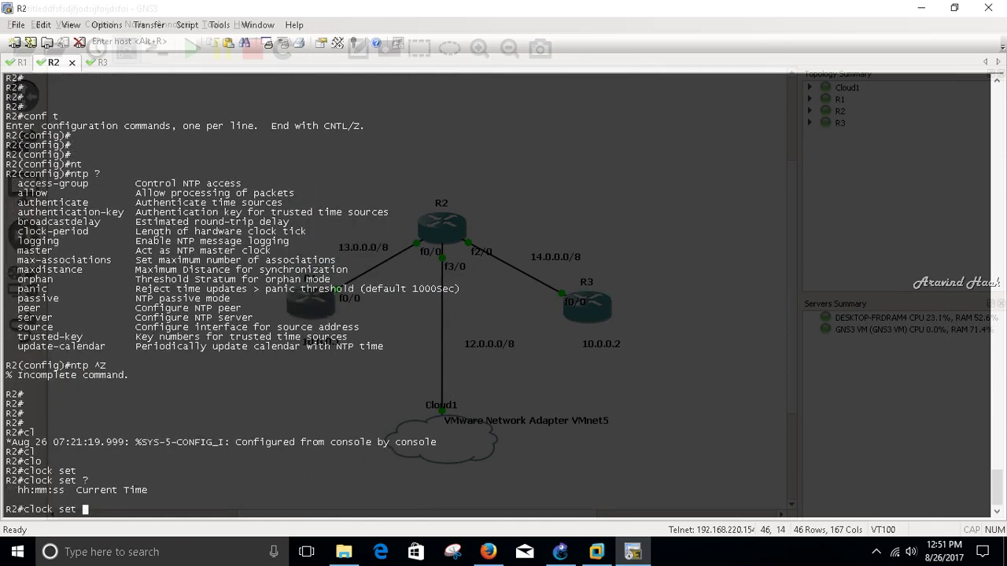
pyautogui.write('12:51')
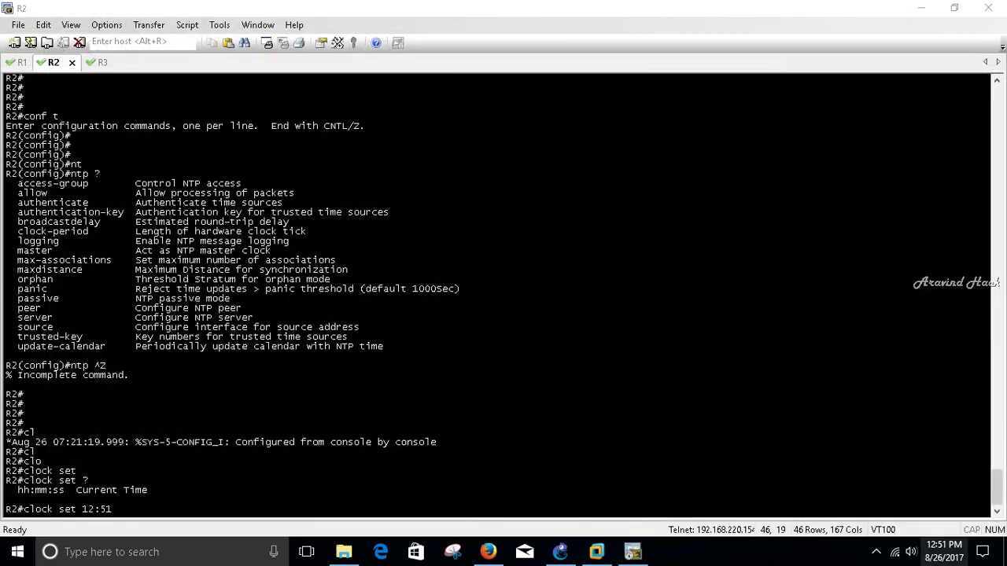
pyautogui.click(944, 551)
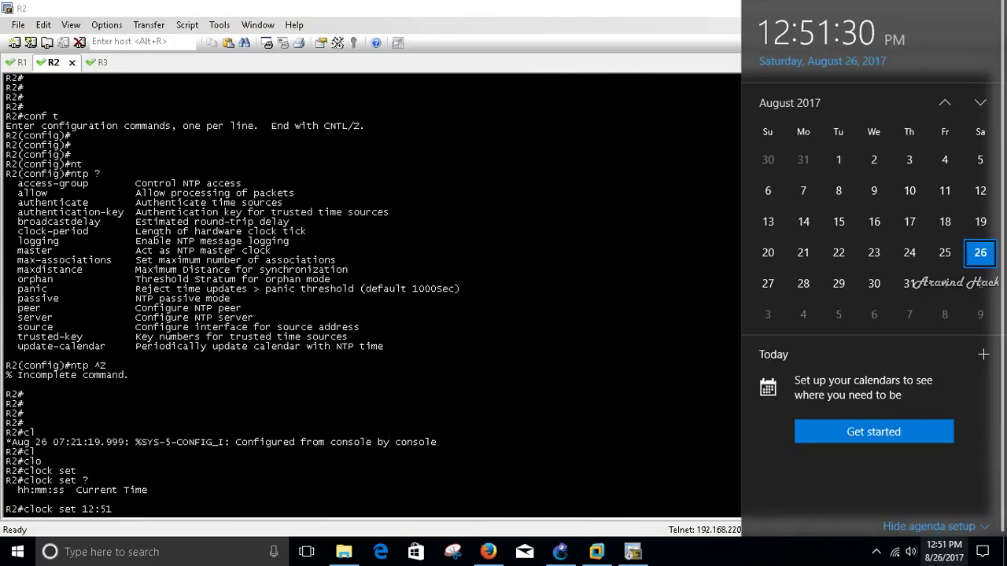
pyautogui.click(411, 404)
pyautogui.write(':35')
pyautogui.write(' ?au')
pyautogui.press('Tab')
pyautogui.press('BackSpace')
pyautogui.press('BackSpace')
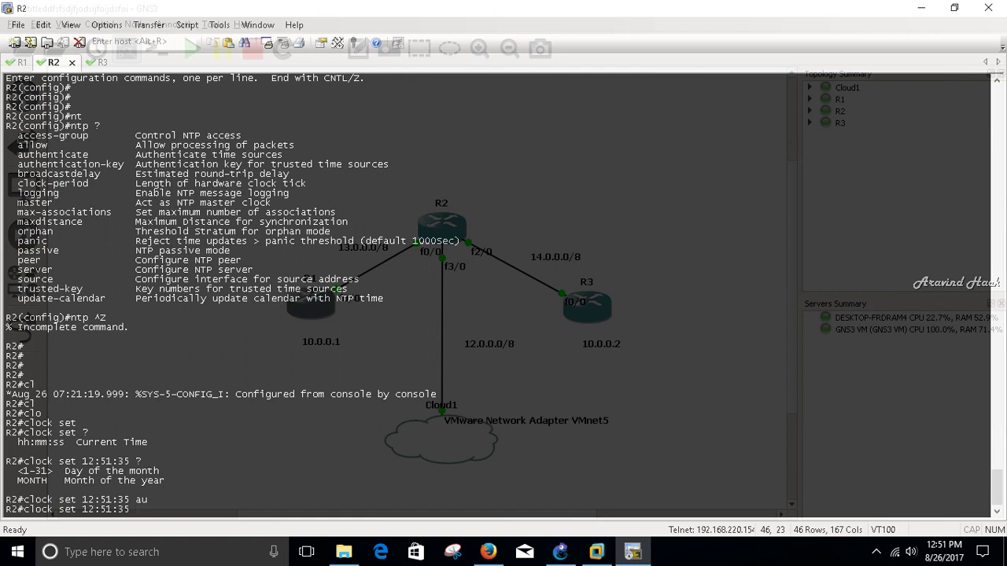
pyautogui.write('26 aug 2017')
# - Apply R2's new clock time and re-enter configuration mode
pyautogui.press('Return')
pyautogui.press('Return')
pyautogui.press('Return')
pyautogui.press('Return')
pyautogui.press('Return')
pyautogui.press('Return')
pyautogui.press('Return')
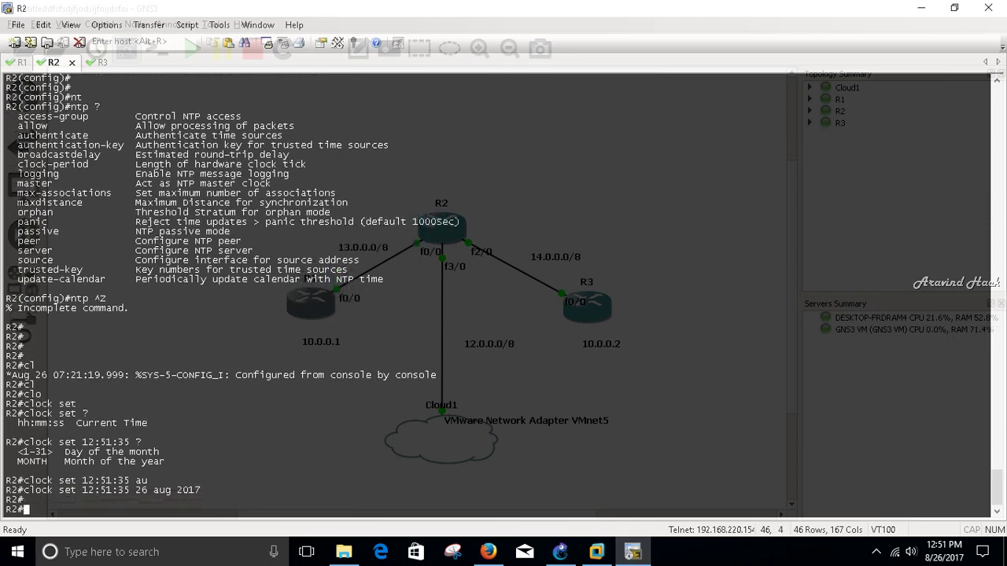
pyautogui.press('Return')
pyautogui.press('Return')
pyautogui.press('Return')
pyautogui.press('Return')
pyautogui.press('Return')
pyautogui.press('Return')
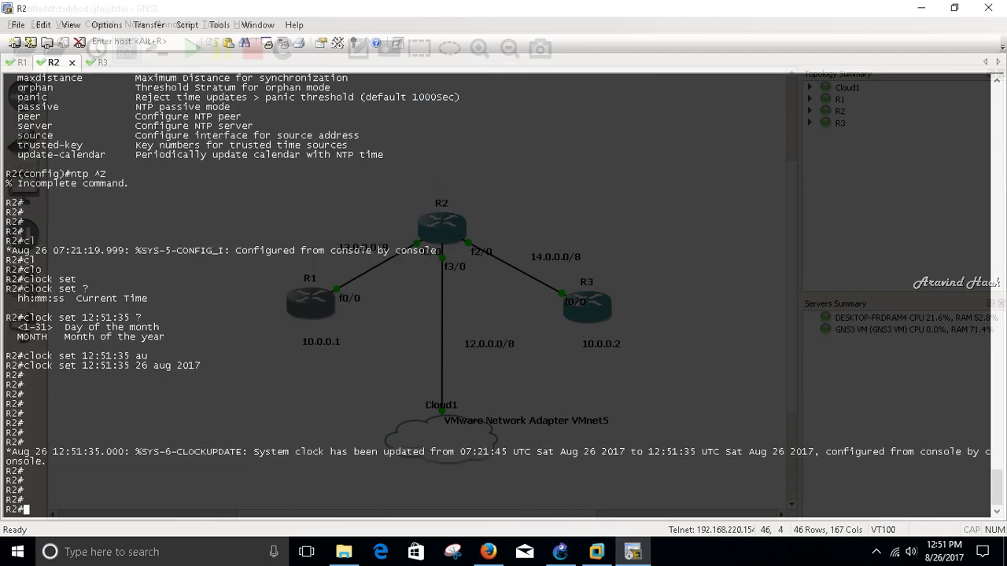
pyautogui.write('conf t')
pyautogui.press('Return')
pyautogui.press('Return')
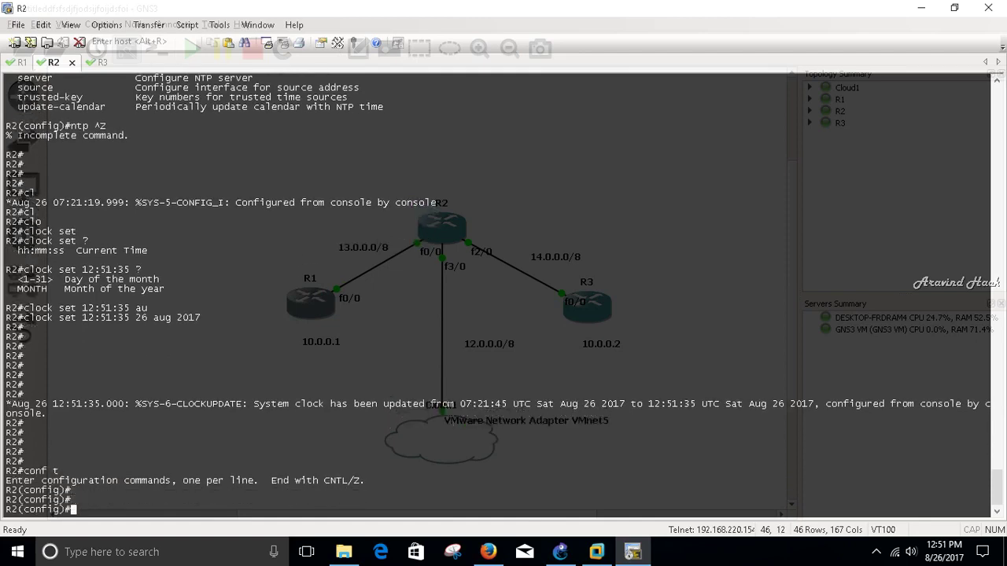
# - Make R2 the NTP master clock with ntp master
pyautogui.write('n')
pyautogui.press('Tab')
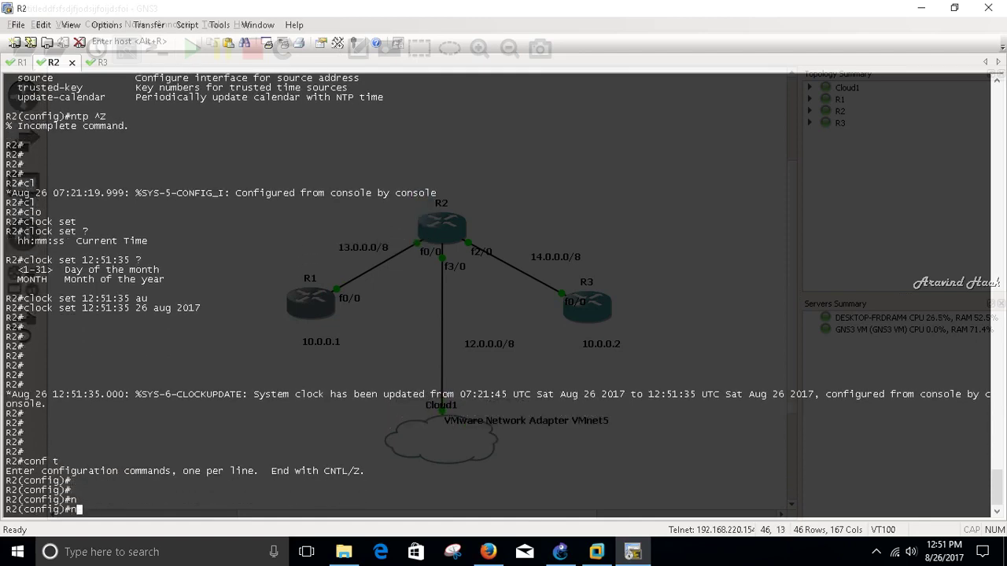
pyautogui.write('t')
pyautogui.press('Tab')
pyautogui.write('?ma')
pyautogui.press('Tab')
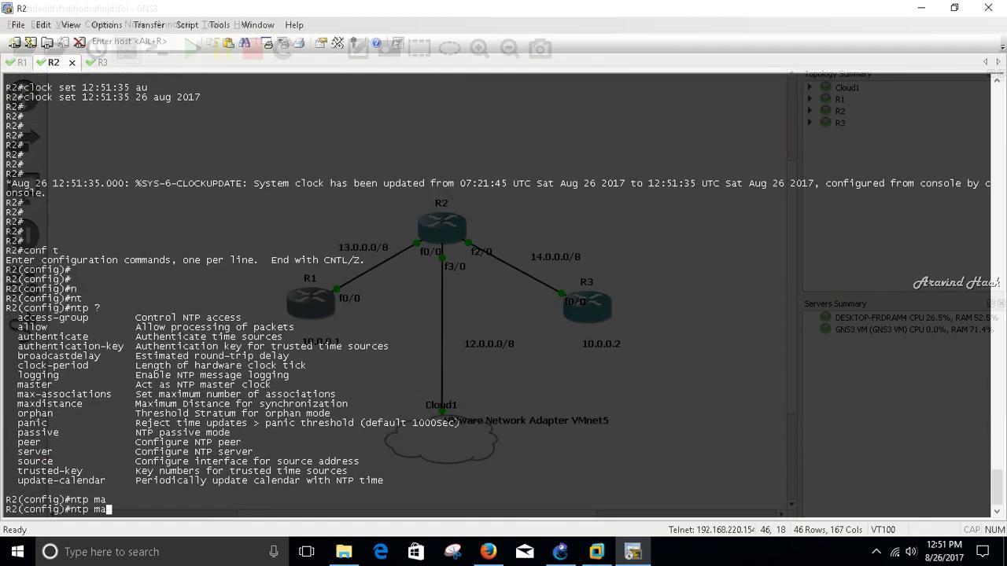
pyautogui.write('?s')
pyautogui.press('Tab')
pyautogui.write('?')
pyautogui.press('Return')
pyautogui.press('Return')
pyautogui.press('Return')
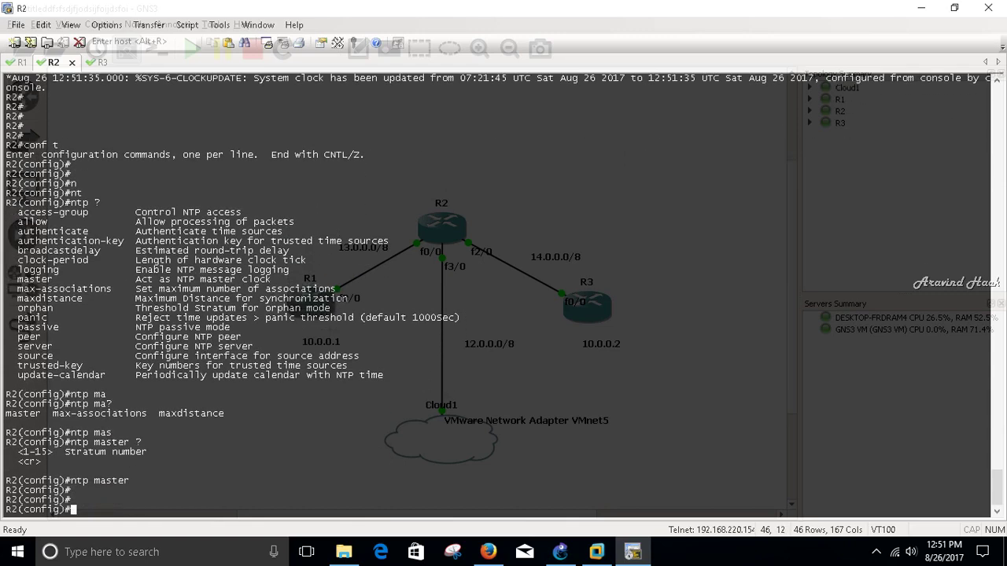
# - Switch to R3's console and attempt conf t (mistyped as conft)
pyautogui.hotkey('alt', '3')
pyautogui.press('Return')
pyautogui.press('Return')
pyautogui.press('Return')
pyautogui.press('Return')
pyautogui.press('Return')
pyautogui.write('conft')
pyautogui.press('Return')
pyautogui.press('Return')
pyautogui.press('Return')
pyautogui.press('Return')
pyautogui.press('Return')
pyautogui.press('Return')
pyautogui.press('Return')
pyautogui.press('Return')
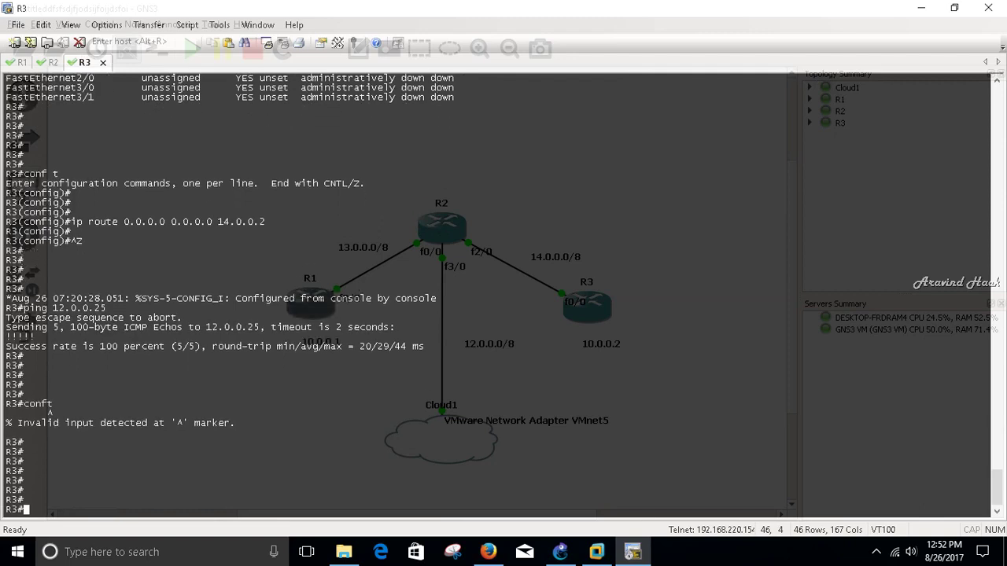
# - Configure R3 with ntp server 13.0.0.2
pyautogui.press('Return')
pyautogui.press('Return')
pyautogui.press('Return')
pyautogui.press('Return')
pyautogui.press('Return')
pyautogui.write('conf')
pyautogui.press('Return')
pyautogui.write('t')
pyautogui.press('Return')
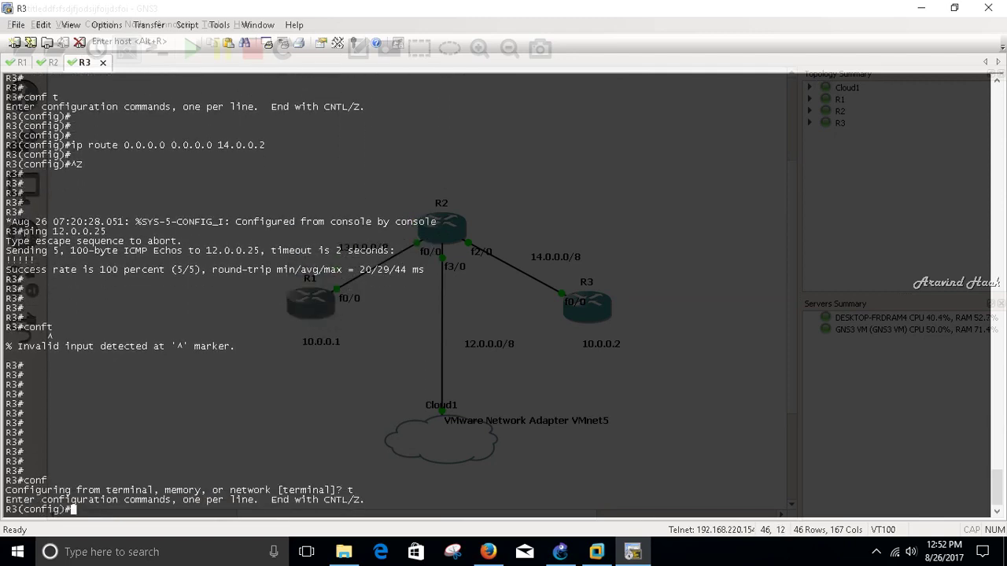
pyautogui.press('Return')
pyautogui.press('Return')
pyautogui.write('nt')
pyautogui.press('Tab')
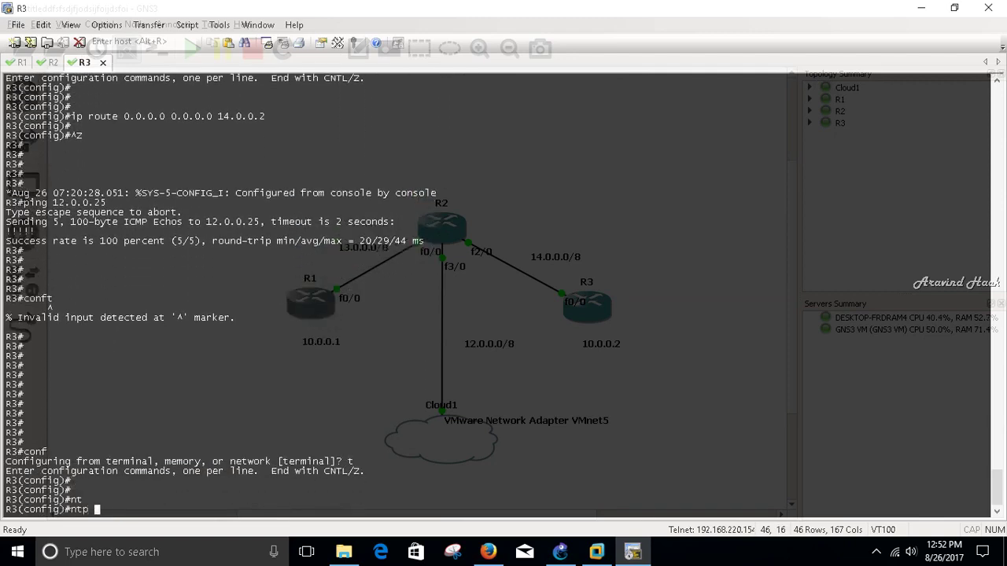
pyautogui.write('?')
pyautogui.write('a')
pyautogui.press('BackSpace')
pyautogui.write('ser')
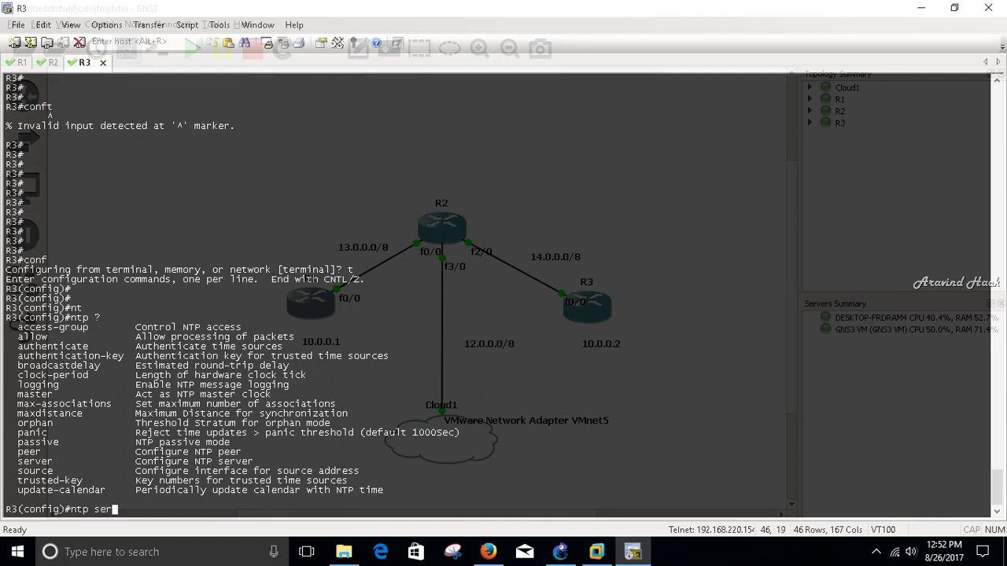
pyautogui.press('Tab')
pyautogui.write('13.0.0.2')
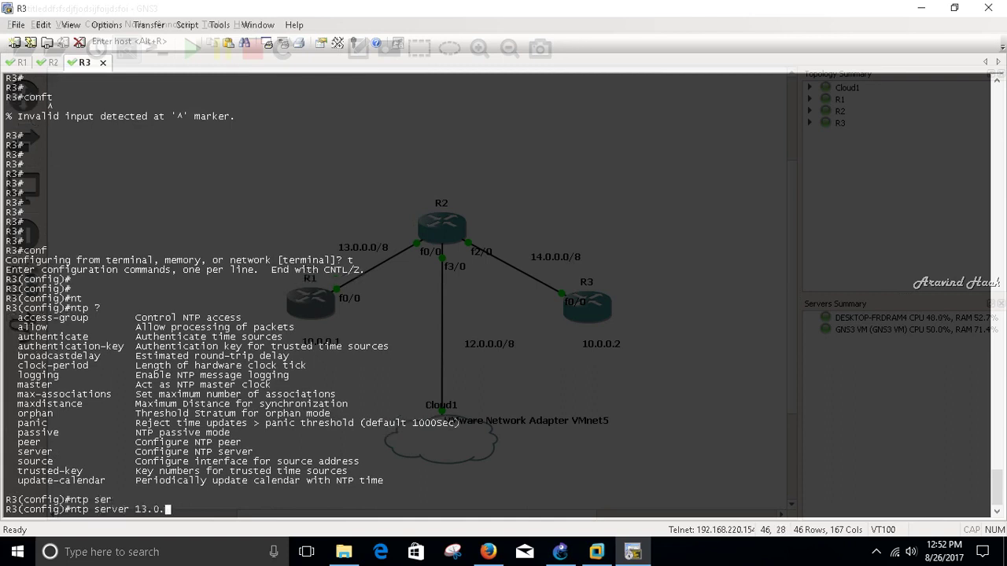
pyautogui.press('Return')
pyautogui.press('Return')
pyautogui.press('Return')
pyautogui.press('Return')
pyautogui.press('Return')
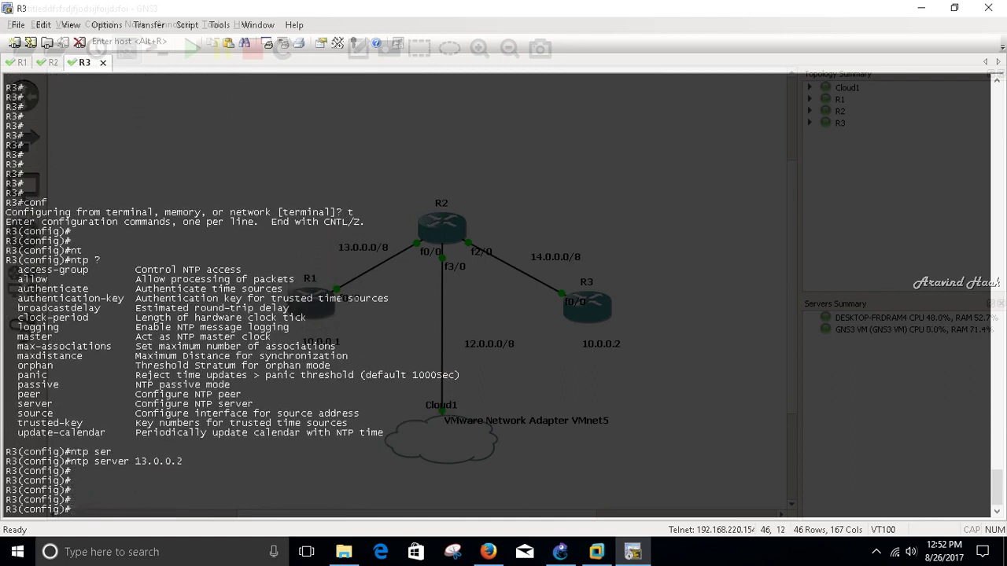
# - Confirm R3's clock reads 12:52:05 26 Aug 2017, then start show clock on R1
pyautogui.hotkey('ctrl', 'z')
pyautogui.write('show l')
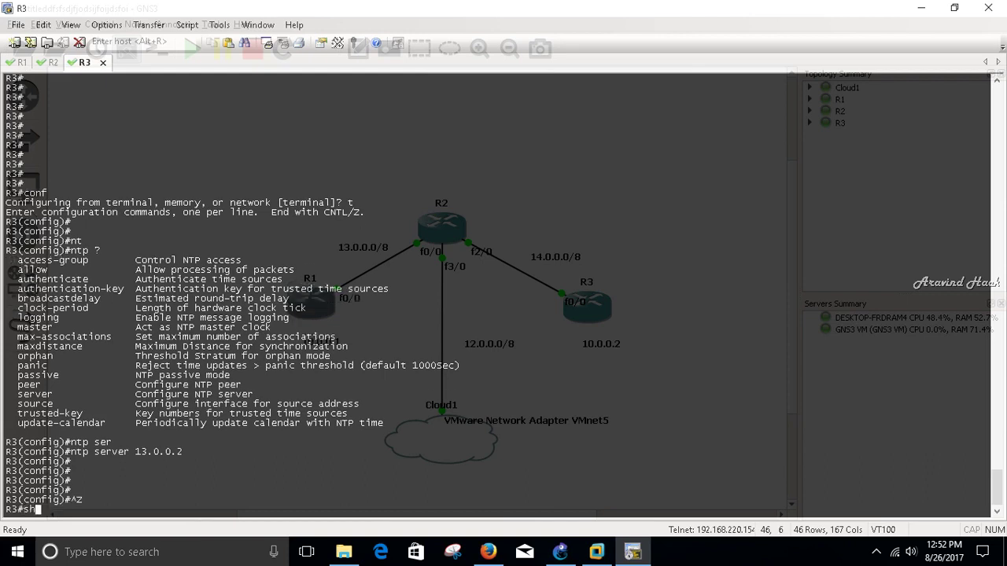
pyautogui.press('BackSpace')
pyautogui.write('clo')
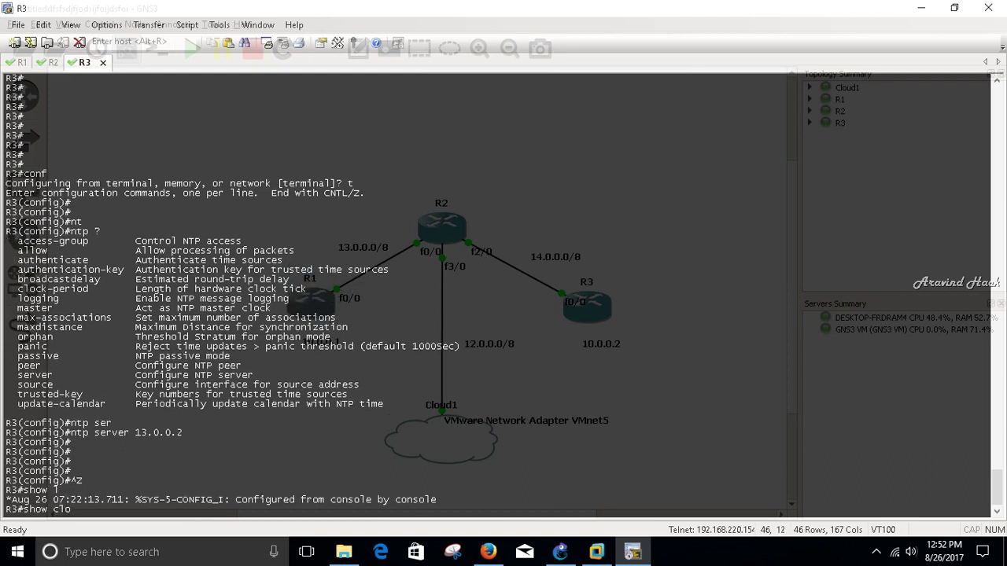
pyautogui.press('Tab')
pyautogui.press('Return')
pyautogui.press('Return')
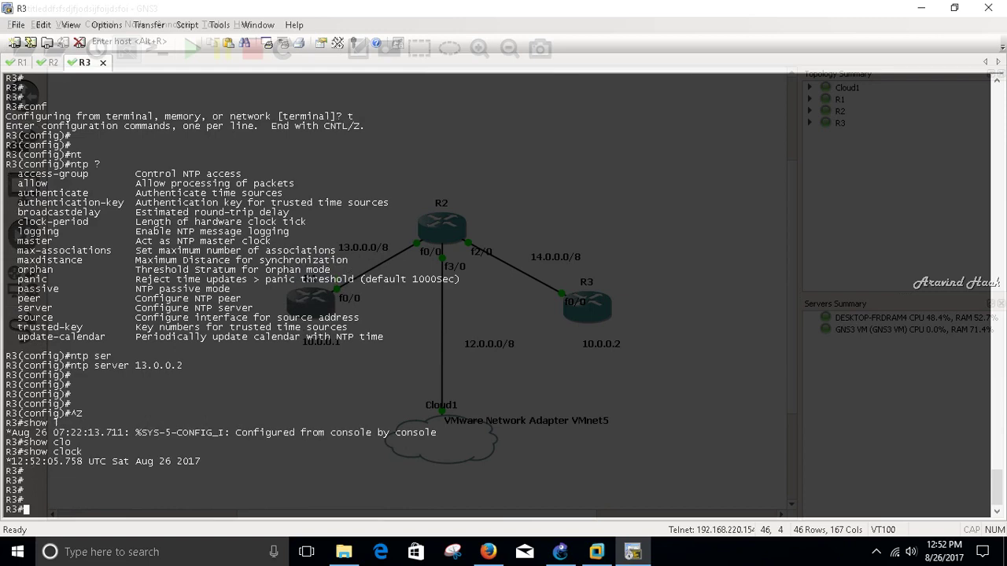
pyautogui.hotkey('alt', '1')
pyautogui.write('show cl')
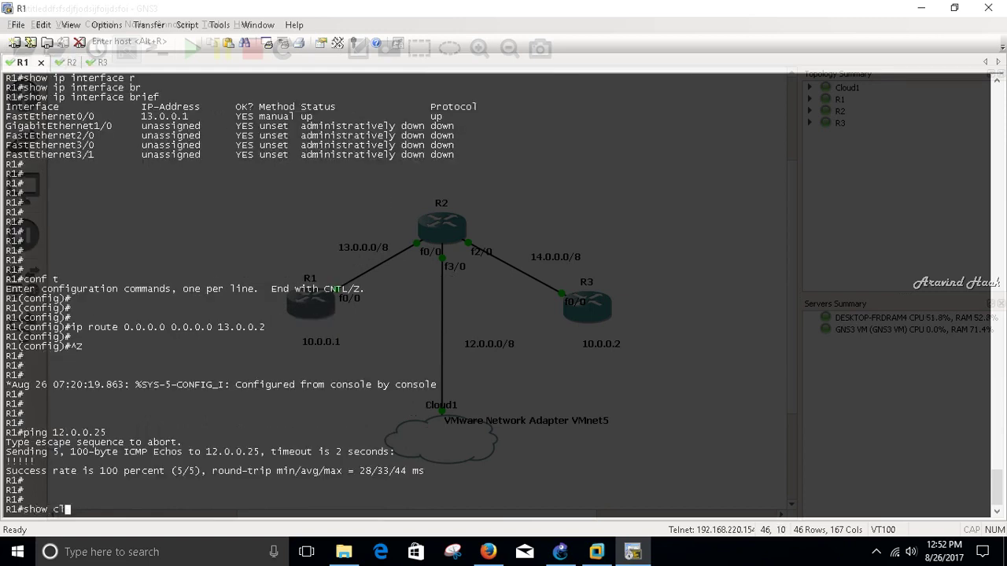
pyautogui.write('o')
# - Display R1's current clock with show clock, then enter configuration mode
pyautogui.press('Tab')
pyautogui.press('Return')
pyautogui.press('Return')
pyautogui.press('Return')
pyautogui.write('conf ')
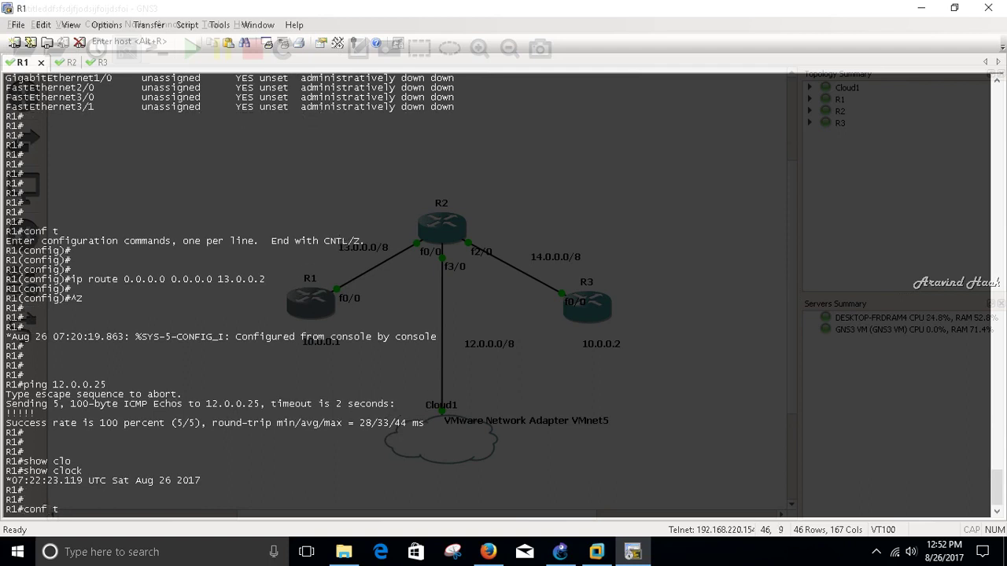
pyautogui.write('t')
pyautogui.press('Return')
pyautogui.press('Return')
pyautogui.press('Return')
pyautogui.press('Return')
# - Set 13.0.0.2 as R1's NTP server and return to the exec prompt
pyautogui.write('nt')
pyautogui.press('Tab')
pyautogui.write('ser')
pyautogui.press('Tab')
pyautogui.write('13.0.0.2')
pyautogui.press('Return')
pyautogui.hotkey('ctrl', 'z')
pyautogui.press('Return')
pyautogui.press('Return')
pyautogui.press('Return')
pyautogui.press('Return')
# - Recheck R1's clock, now NTP-synced to 12:52:22 UTC 26 Aug 2017
pyautogui.write('s')
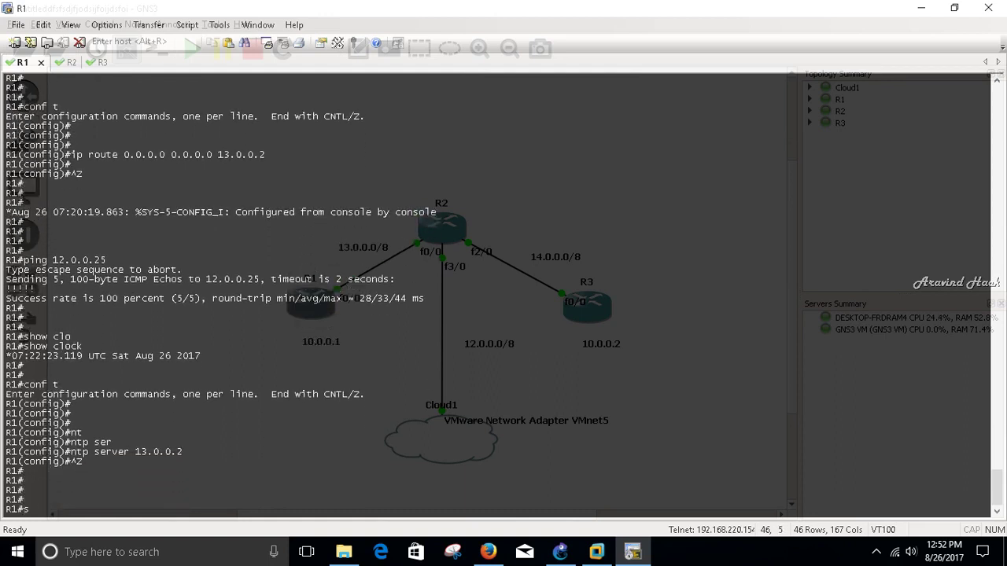
pyautogui.write('how c')
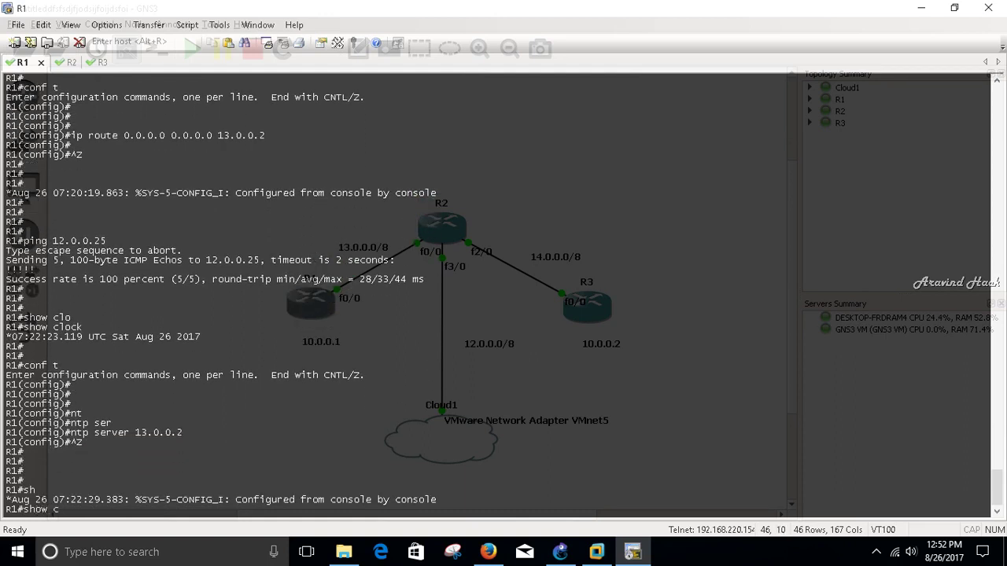
pyautogui.write('lo')
pyautogui.press('Tab')
pyautogui.press('Return')
pyautogui.press('Return')
pyautogui.press('Return')
pyautogui.press('Return')
pyautogui.press('Return')
pyautogui.press('Return')
pyautogui.press('Return')
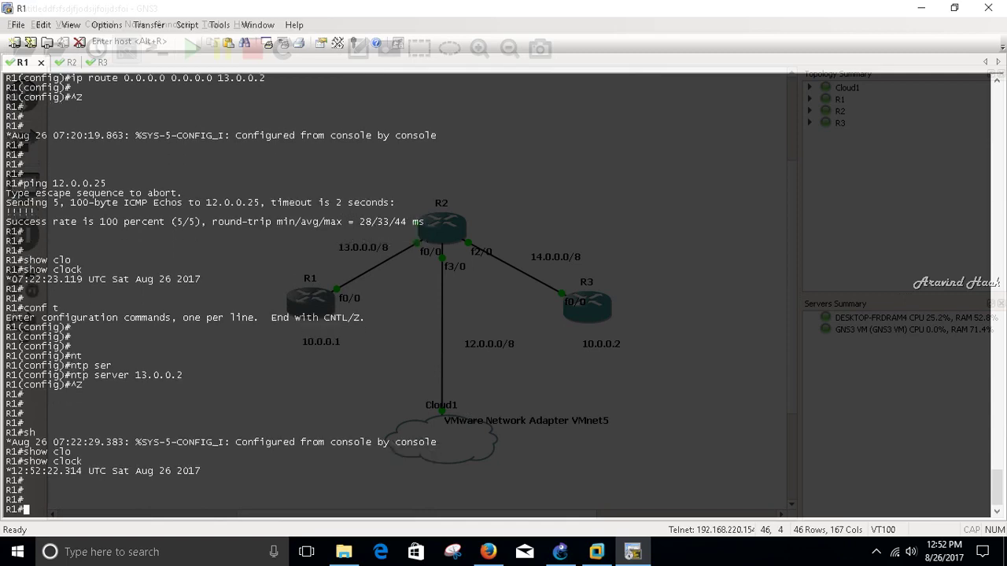
pyautogui.press('Return')
pyautogui.press('Return')
pyautogui.press('Return')
pyautogui.press('Return')
pyautogui.press('Return')
pyautogui.press('Return')
pyautogui.press('Return')
pyautogui.press('Return')
# - Switch to the R2 console, then the R3 console, and add blank prompts there
pyautogui.hotkey('ctrl', 'Tab')
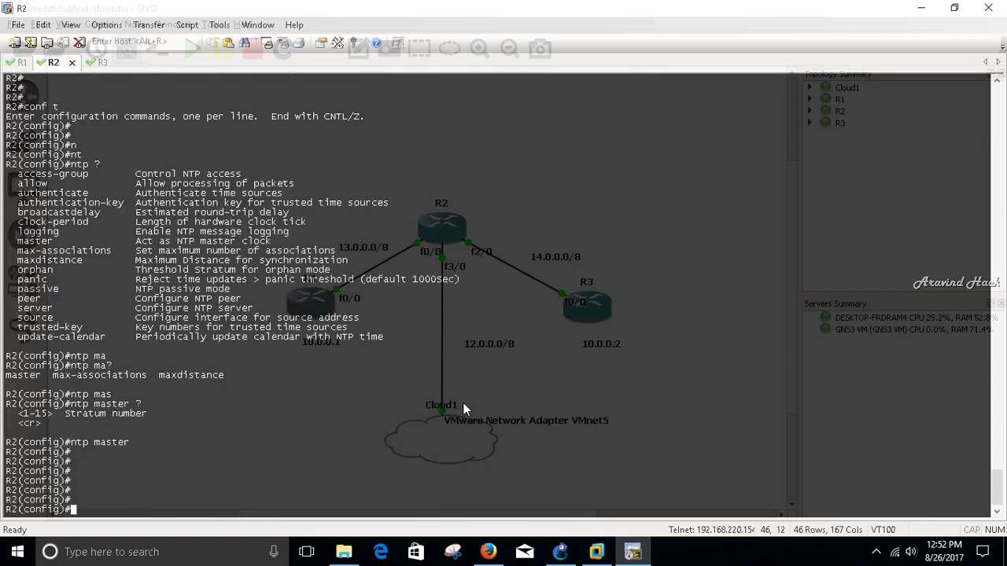
pyautogui.hotkey('ctrl', 'Tab')
pyautogui.press('Return')
pyautogui.press('Return')
pyautogui.press('Return')
pyautogui.press('Return')
pyautogui.press('Return')
pyautogui.press('Return')
pyautogui.press('Return')
pyautogui.press('Return')
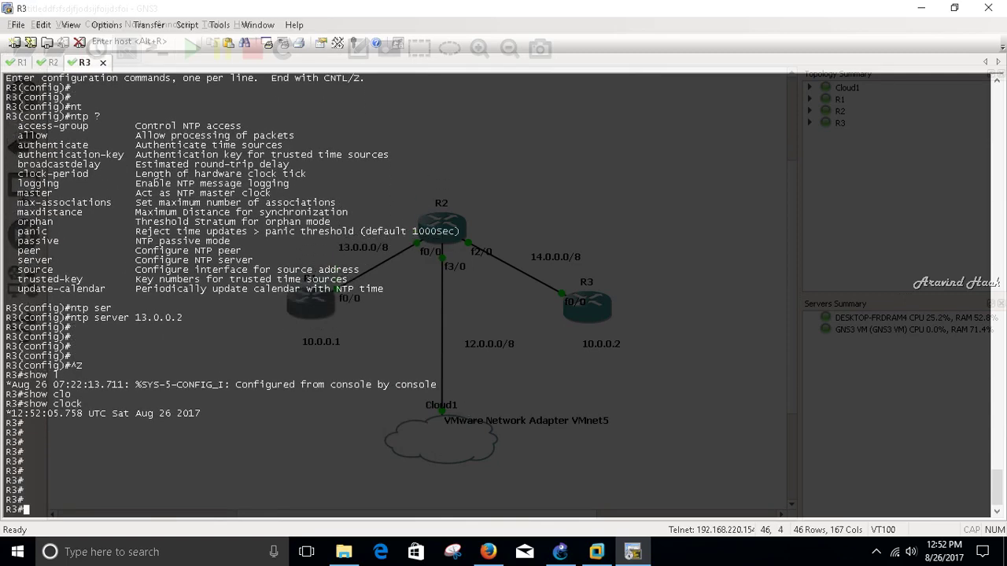
pyautogui.press('Return')
pyautogui.press('Return')
pyautogui.press('Return')
pyautogui.press('Return')
pyautogui.press('Return')
pyautogui.press('Return')
pyautogui.press('Return')
pyautogui.press('Return')
pyautogui.press('Return')
pyautogui.press('Return')
pyautogui.press('Return')
pyautogui.press('Return')
pyautogui.press('Return')
pyautogui.press('Return')
pyautogui.press('Return')
pyautogui.press('Return')
pyautogui.press('Return')
pyautogui.press('Return')
pyautogui.press('Return')
pyautogui.press('Return')
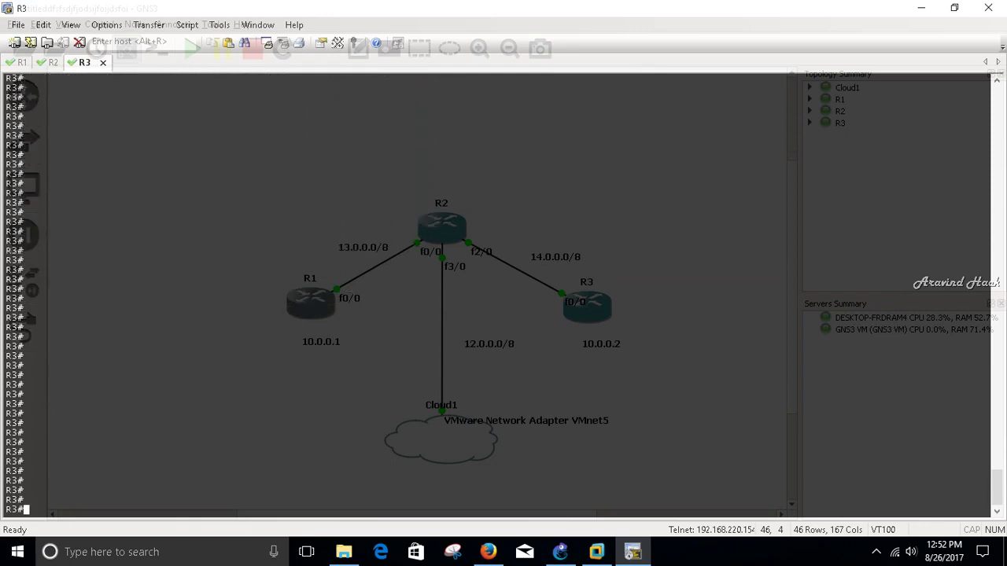
# - Bring the Windows Server 2008 VM forward and ping 13.0.0.1, getting 4/4 replies
pyautogui.moveTo(596, 552)
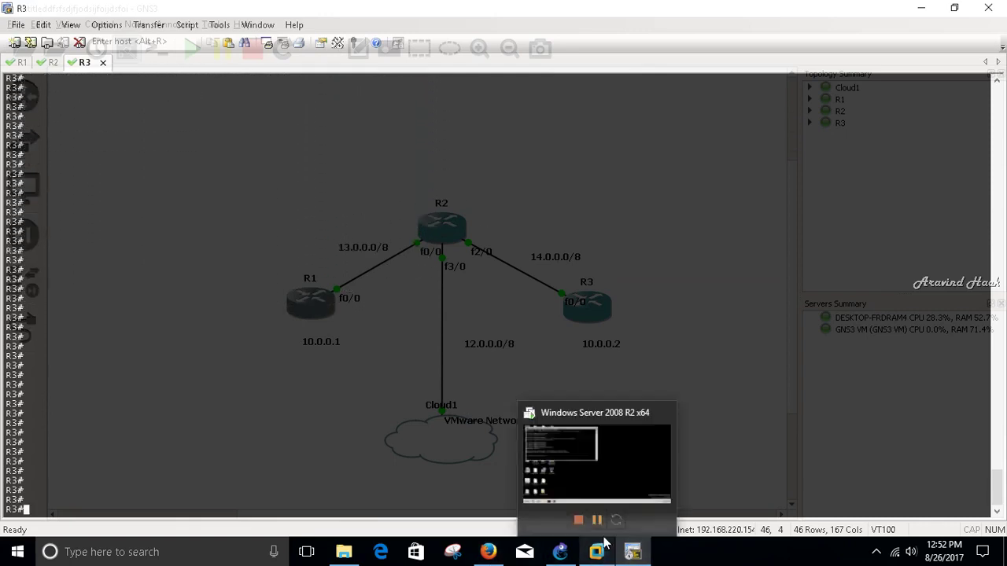
pyautogui.click(627, 469)
pyautogui.write('ping 13')
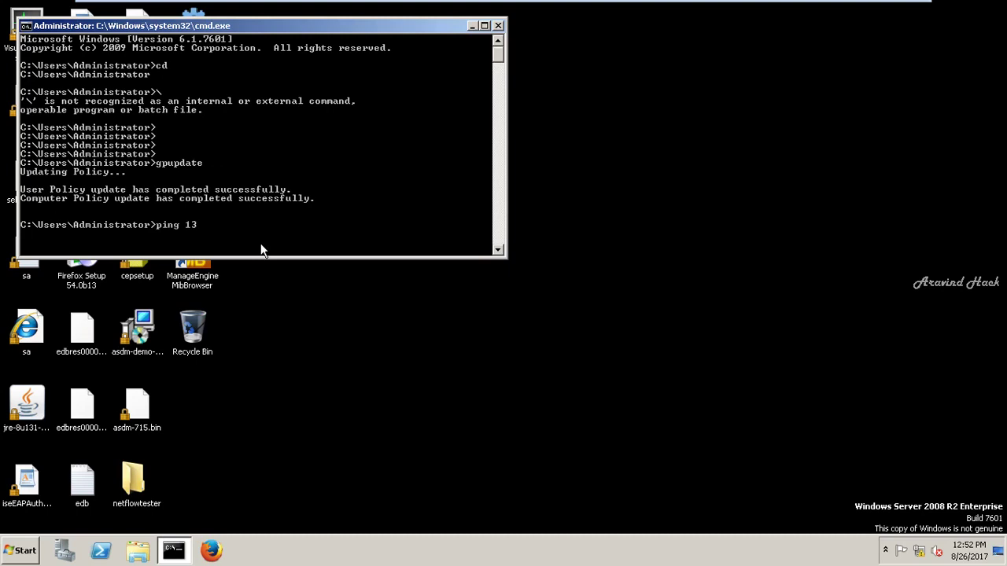
pyautogui.write('.0.0.1')
pyautogui.press('Return')
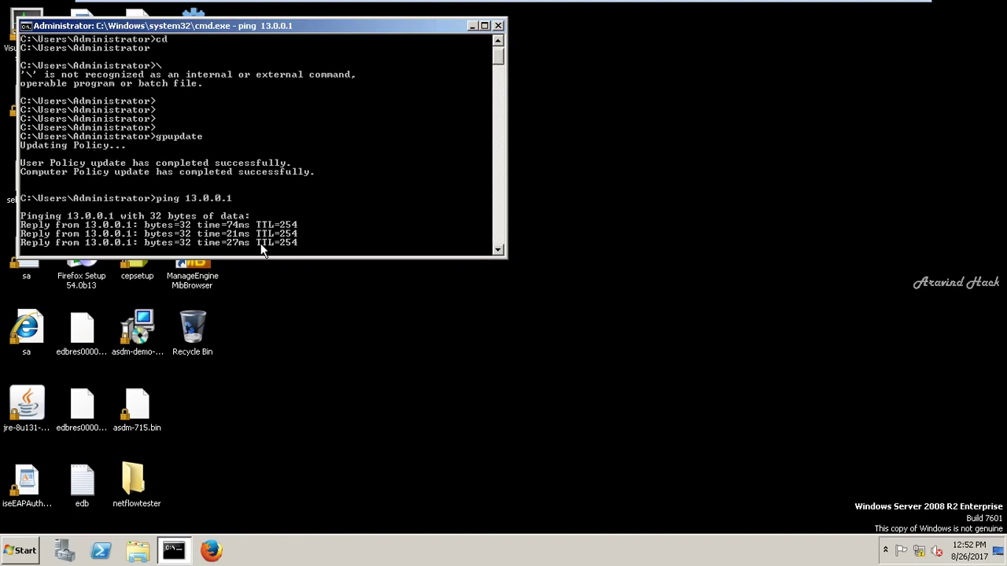
# - Ping 14.0.0.1 for 4/4 replies, then close the command prompt
pyautogui.write('ping 14.')
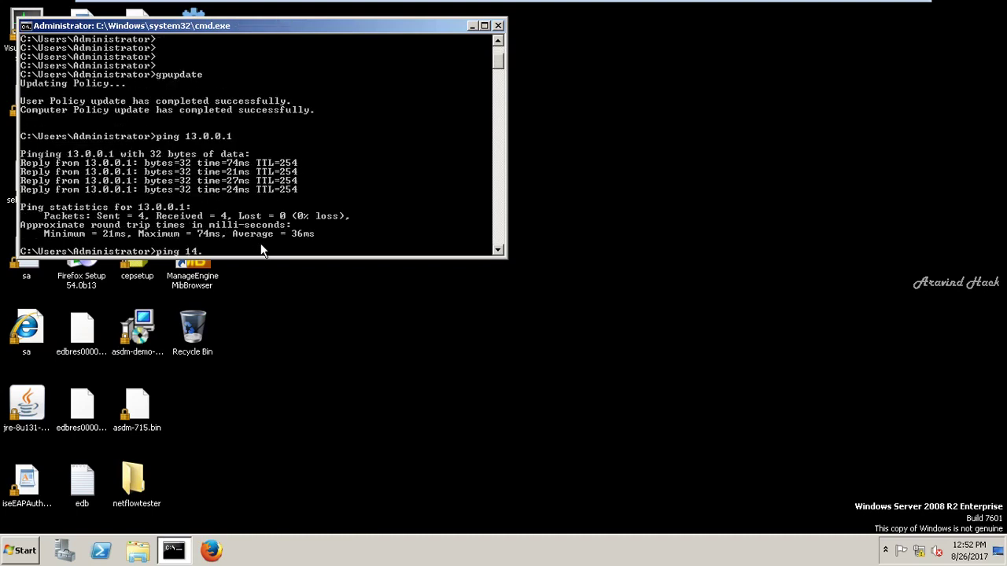
pyautogui.write('0.0.1')
pyautogui.press('Return')
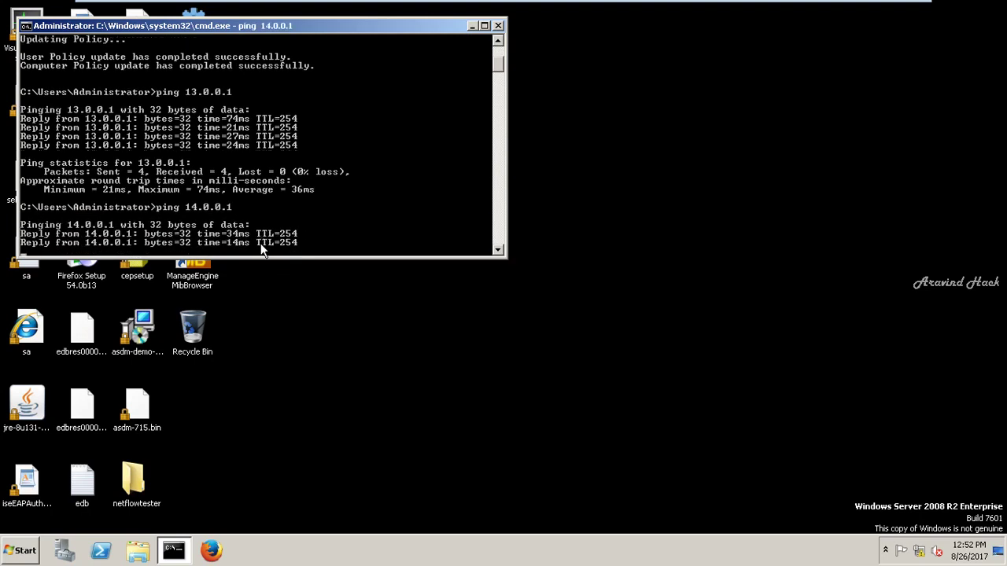
pyautogui.click(498, 25)
pyautogui.press('super')
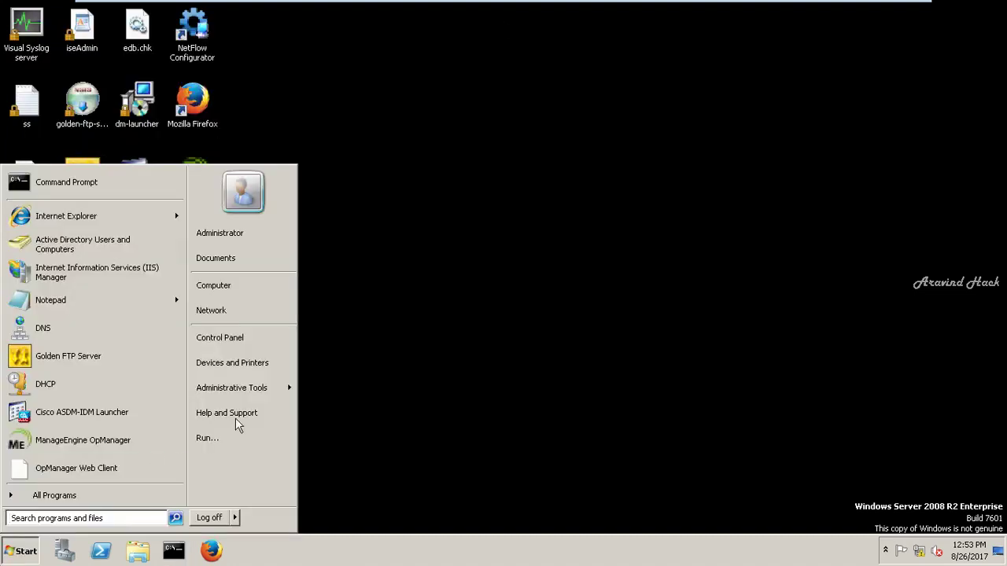
# - Launch Server Manager from the taskbar to its Roles page, showing 4 of 17 roles
pyautogui.click(63, 551)
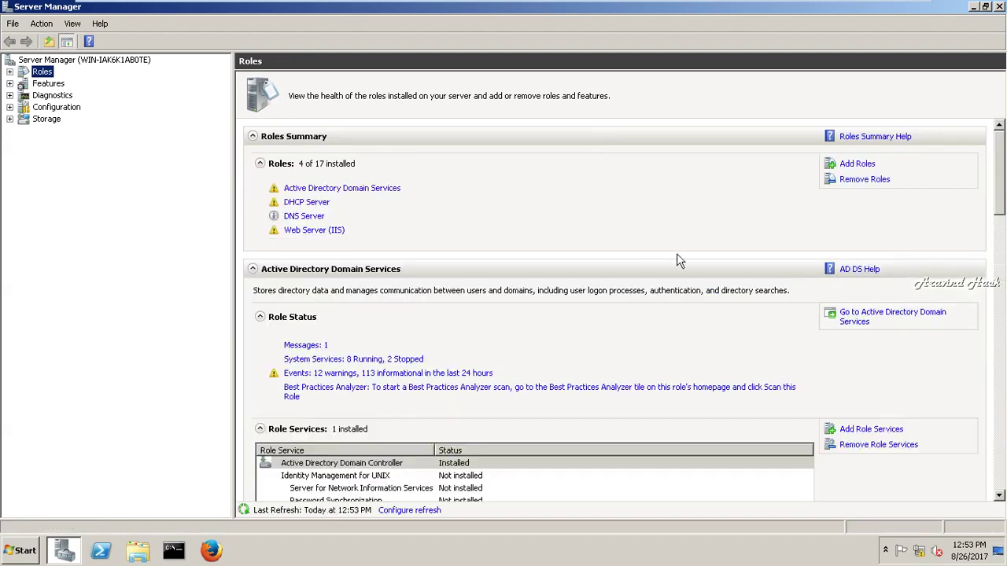
# - In Add Roles, select Active Directory Certificate Services with Web Enrollment and Online Responder
pyautogui.click(856, 164)
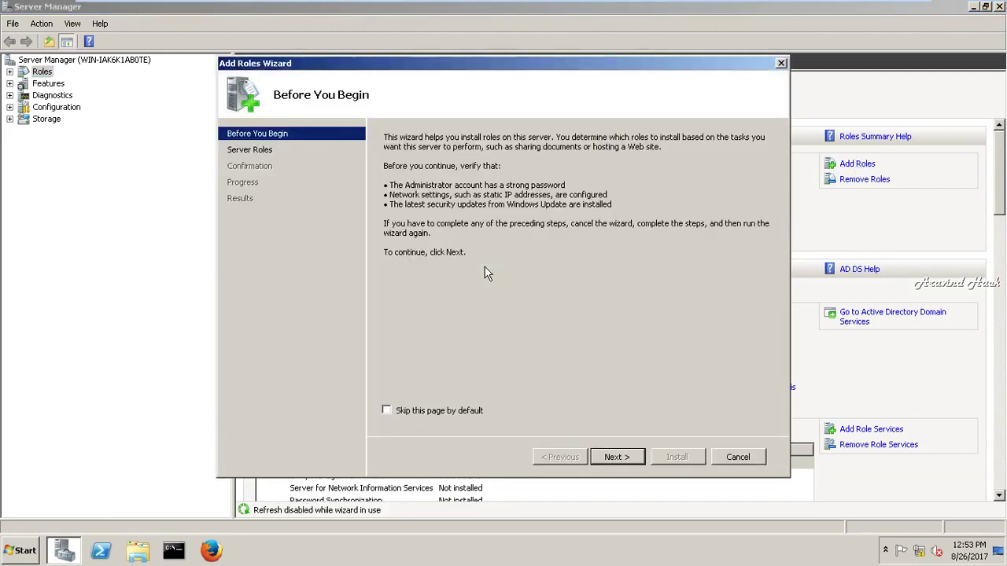
pyautogui.click(614, 458)
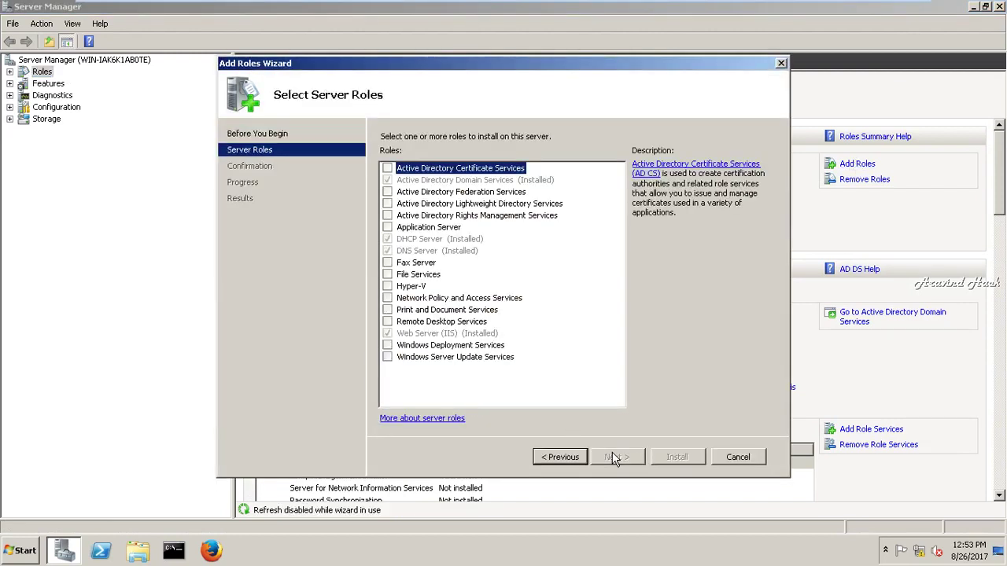
pyautogui.click(387, 168)
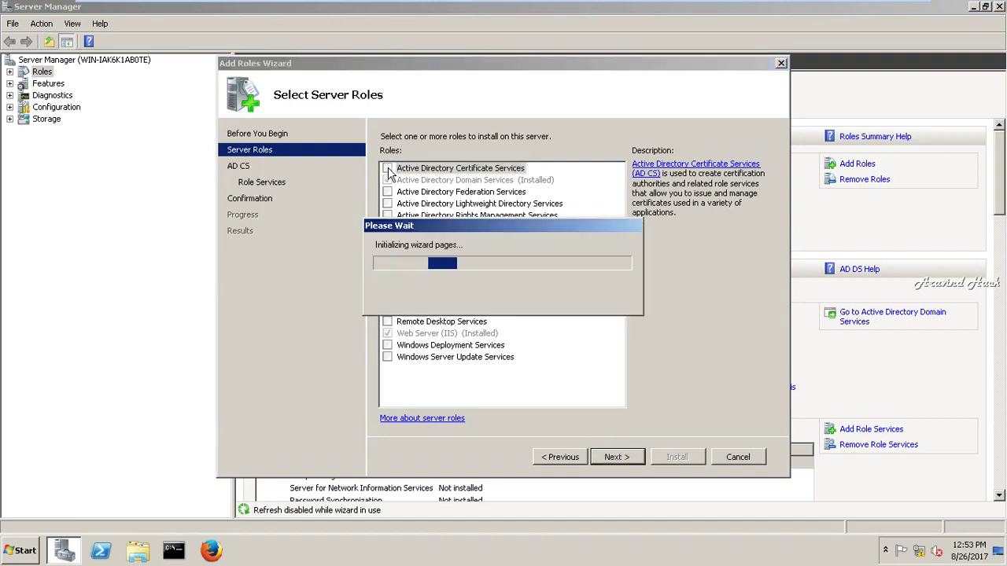
pyautogui.click(620, 463)
pyautogui.click(621, 459)
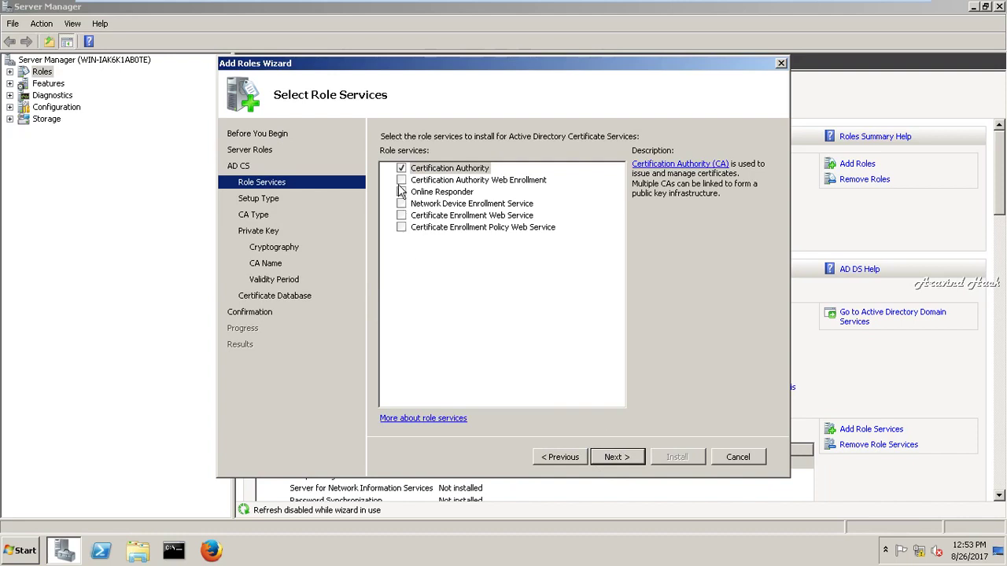
pyautogui.click(401, 180)
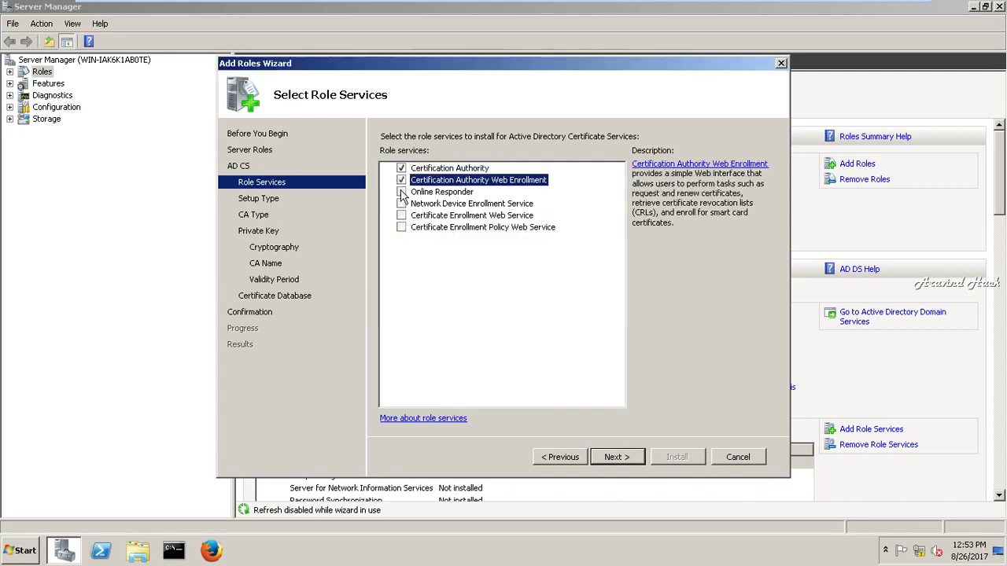
pyautogui.click(401, 192)
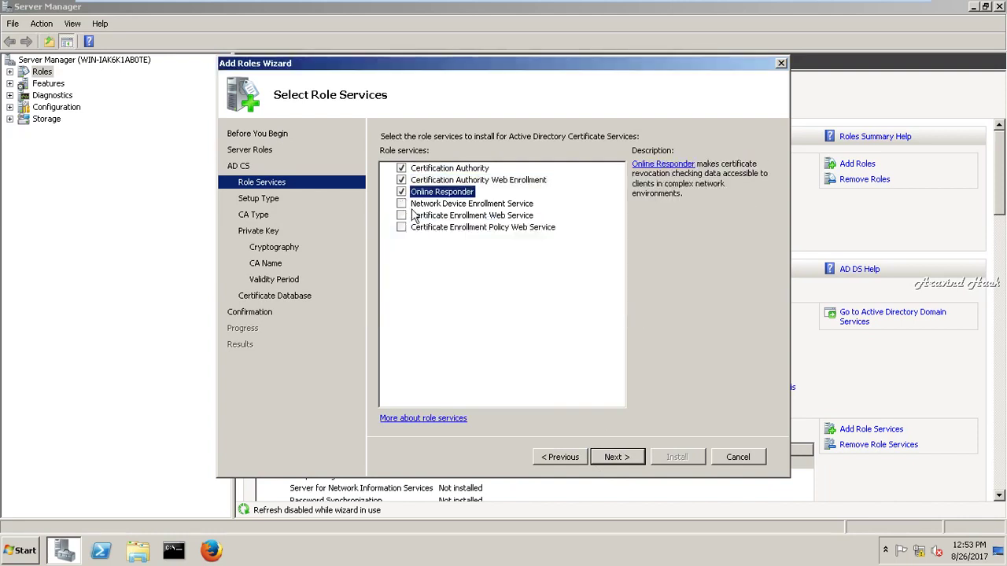
# - Keep Enterprise, Root CA, a new private key and the default cryptography settings
pyautogui.click(626, 458)
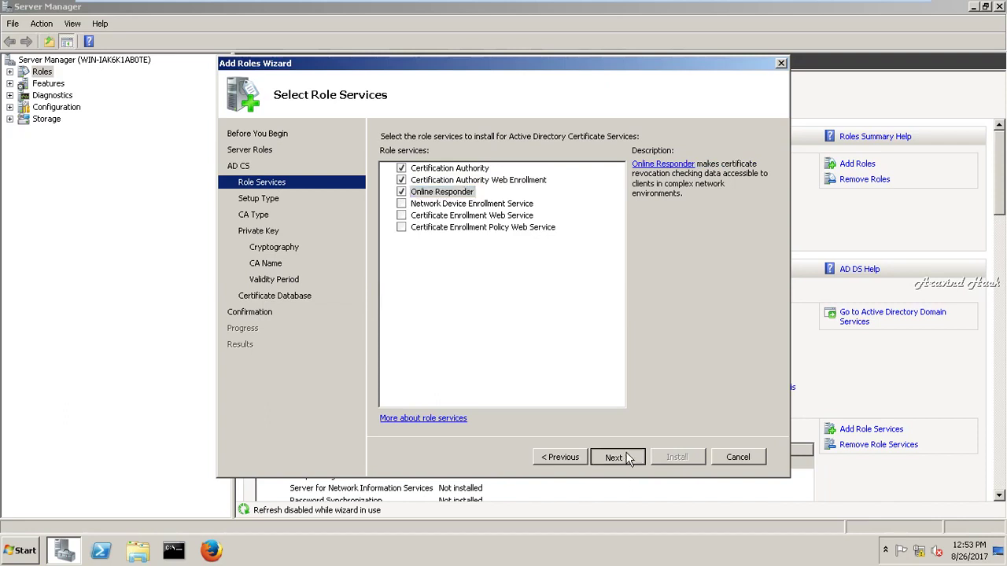
pyautogui.click(627, 458)
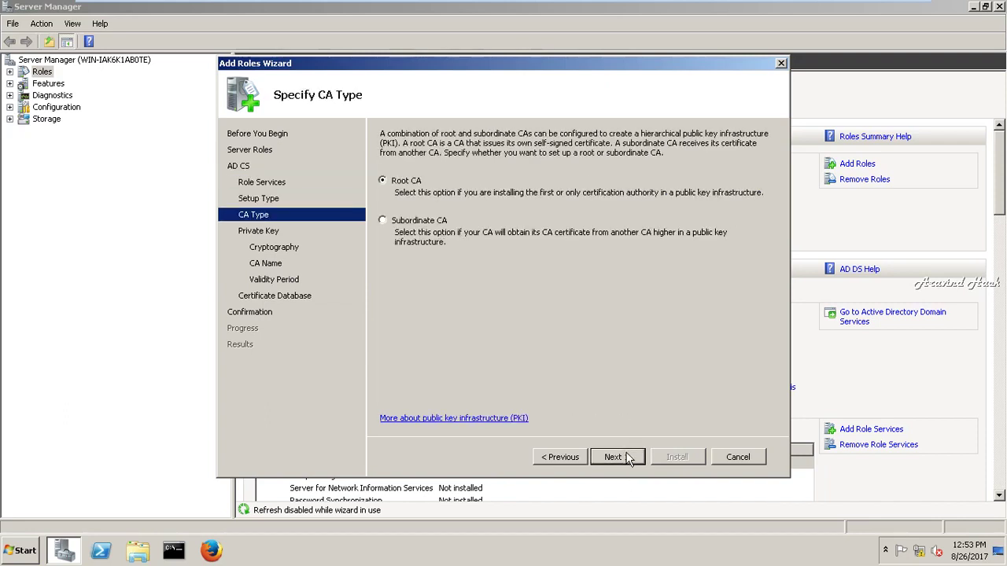
pyautogui.click(628, 458)
pyautogui.click(628, 458)
pyautogui.click(628, 458)
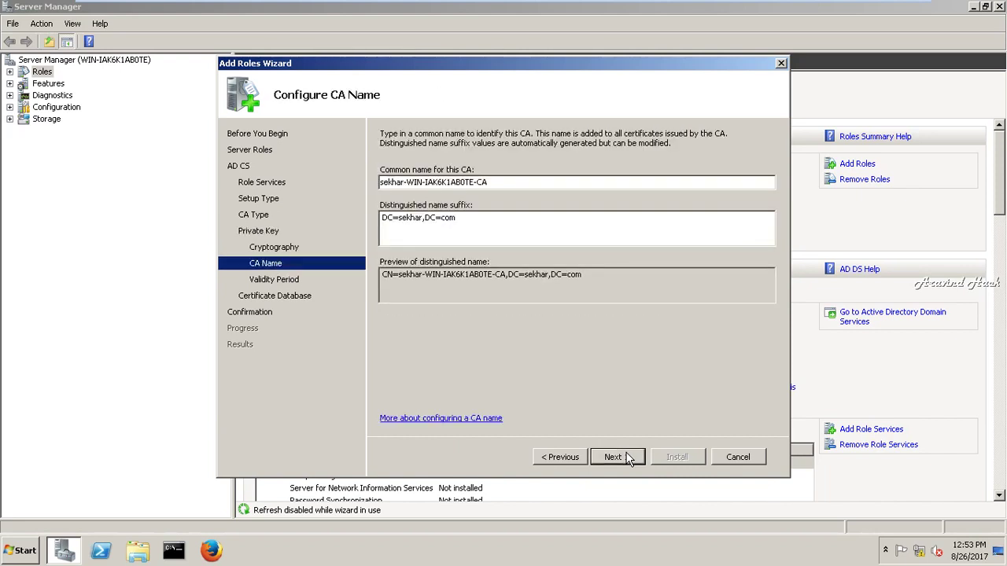
# - Shorten the CA common name, removing its trailing hyphen, and accept it
pyautogui.click(496, 182)
pyautogui.press('BackSpace')
pyautogui.press('BackSpace')
pyautogui.press('BackSpace')
pyautogui.press('BackSpace')
pyautogui.press('BackSpace')
pyautogui.press('BackSpace')
pyautogui.press('BackSpace')
pyautogui.press('BackSpace')
pyautogui.press('BackSpace')
pyautogui.press('BackSpace')
pyautogui.press('BackSpace')
pyautogui.press('BackSpace')
pyautogui.press('BackSpace')
pyautogui.press('BackSpace')
pyautogui.press('BackSpace')
pyautogui.press('BackSpace')
pyautogui.press('BackSpace')
pyautogui.press('BackSpace')
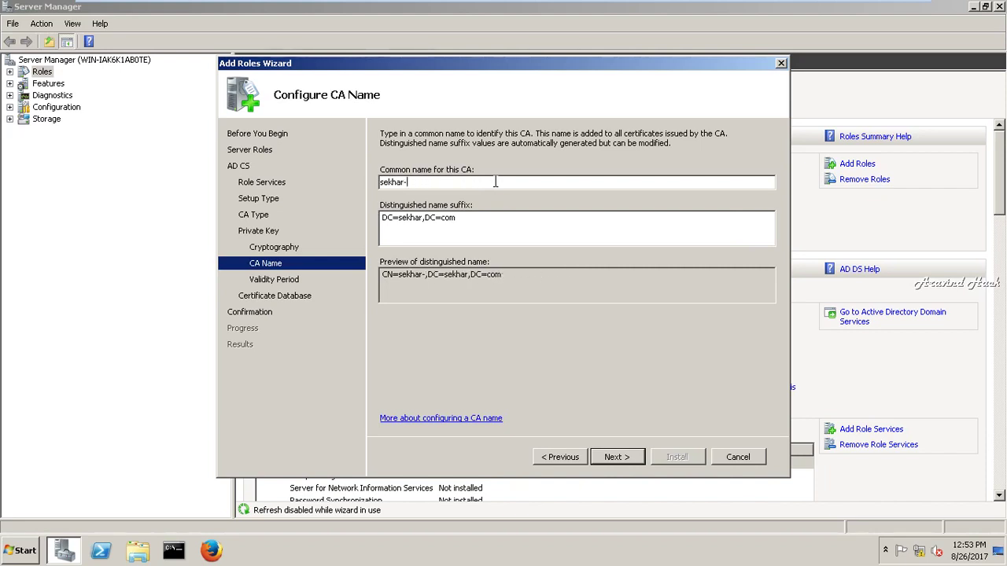
pyautogui.click(569, 458)
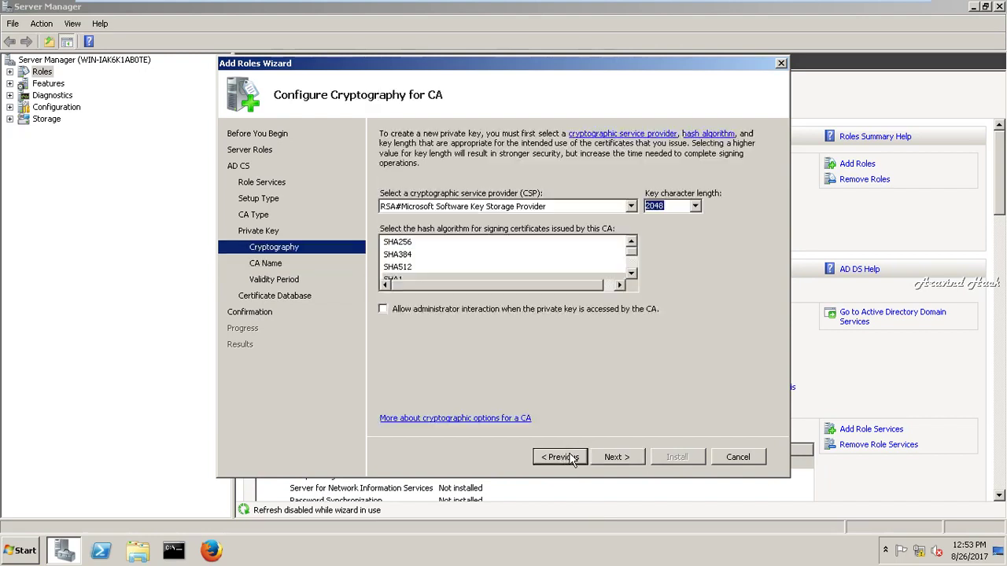
pyautogui.click(616, 458)
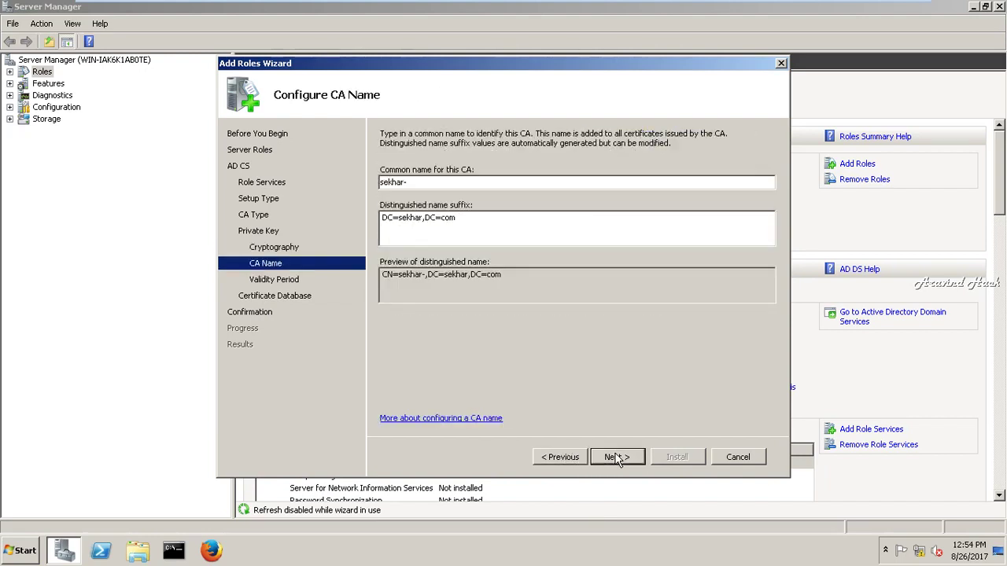
pyautogui.click(471, 181)
pyautogui.press('BackSpace')
pyautogui.press('Return')
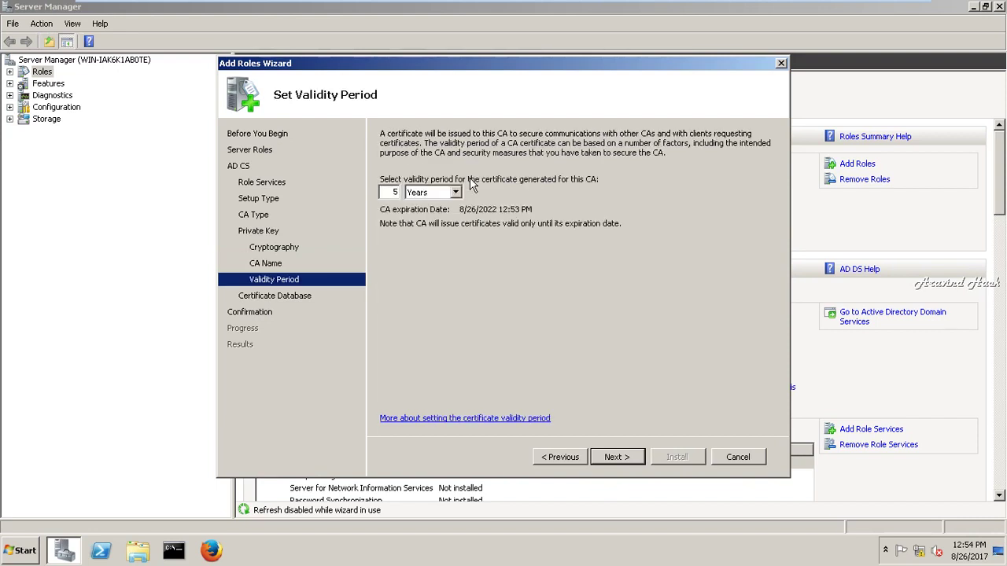
# - Keep the 5-year validity and default database locations, then start the installation
pyautogui.click(617, 464)
pyautogui.click(617, 464)
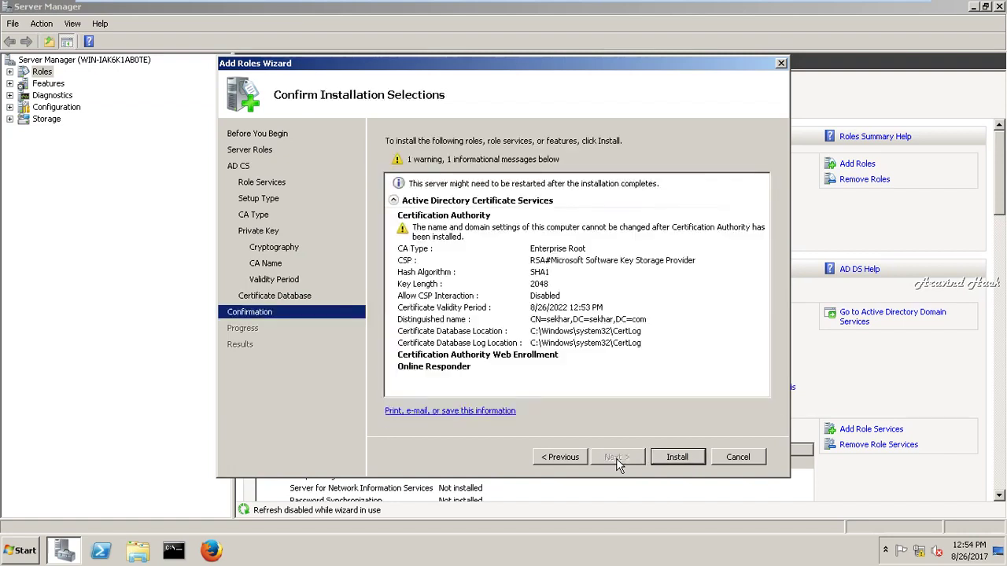
pyautogui.click(677, 456)
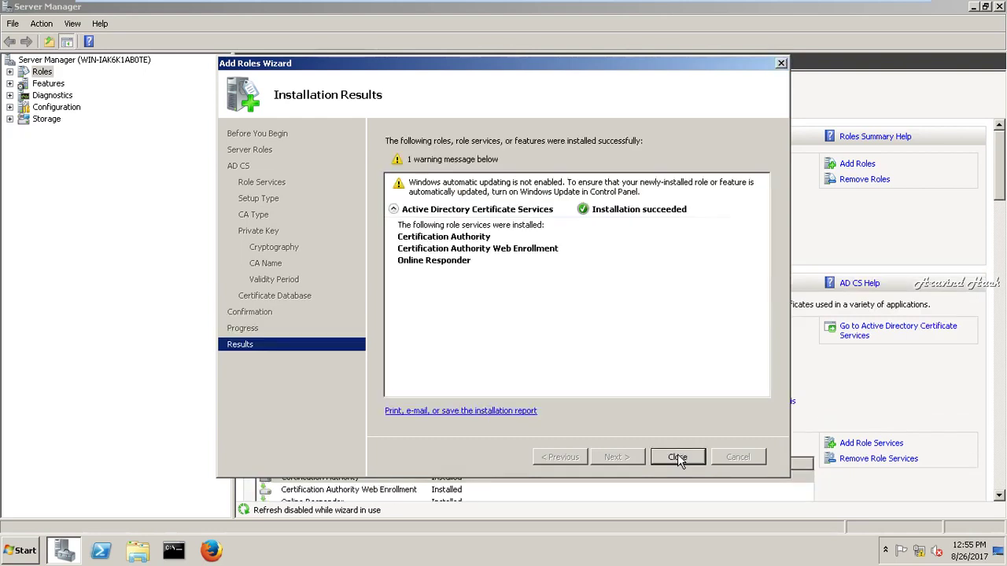
# - Close the wizard once AD CS reports its three role services installed successfully
pyautogui.click(677, 457)
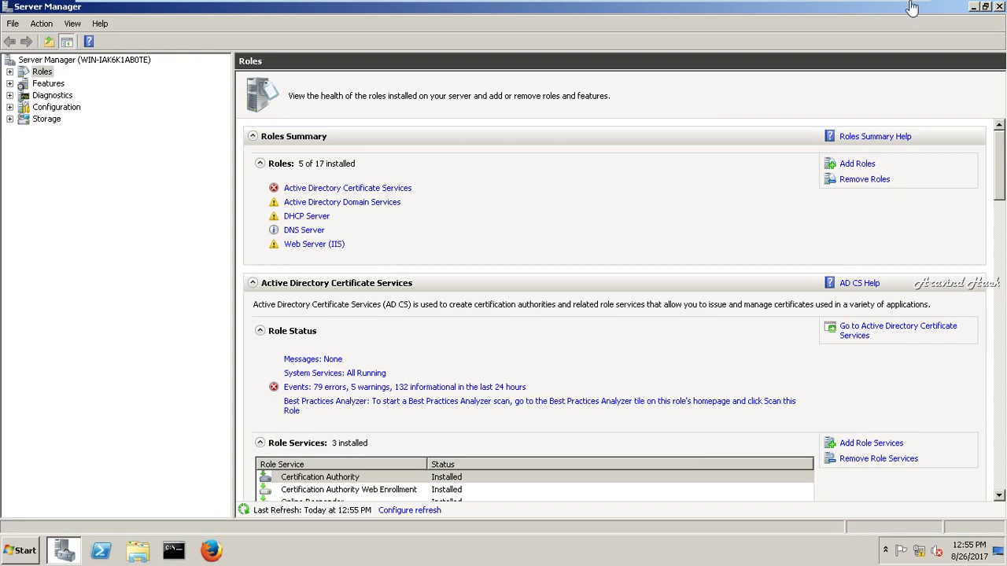
# - Minimize Server Manager and launch the Certification Authority console from the Start menu
pyautogui.click(998, 6)
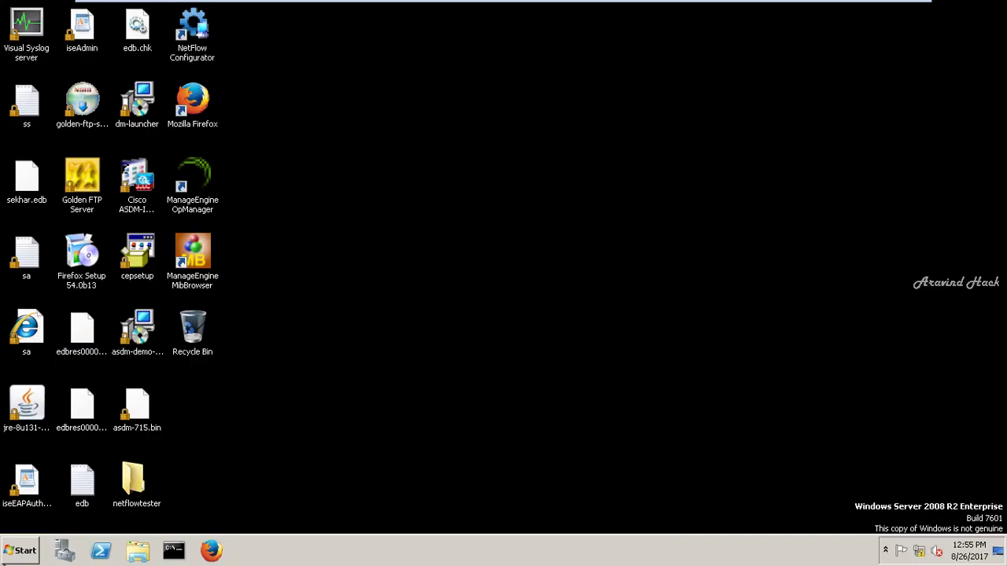
pyautogui.click(24, 551)
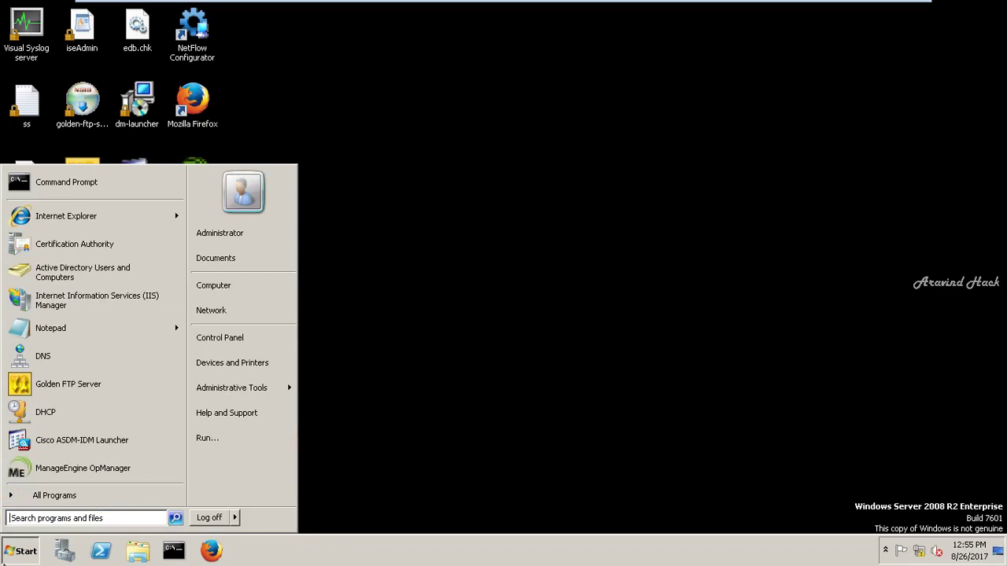
pyautogui.click(124, 250)
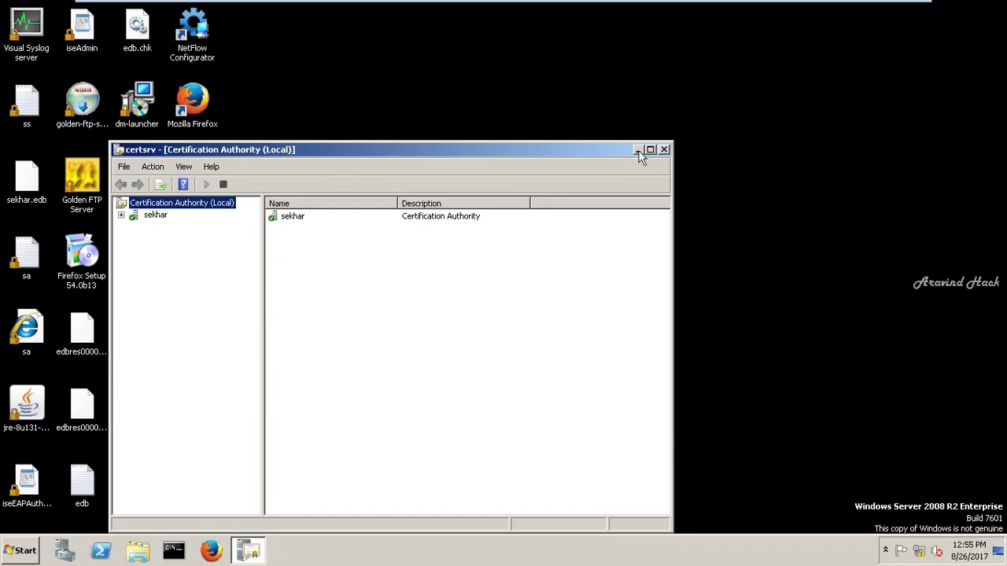
# - Maximize certsrv and refresh the sekhar CA's Issued Certificates, which is still empty
pyautogui.click(650, 150)
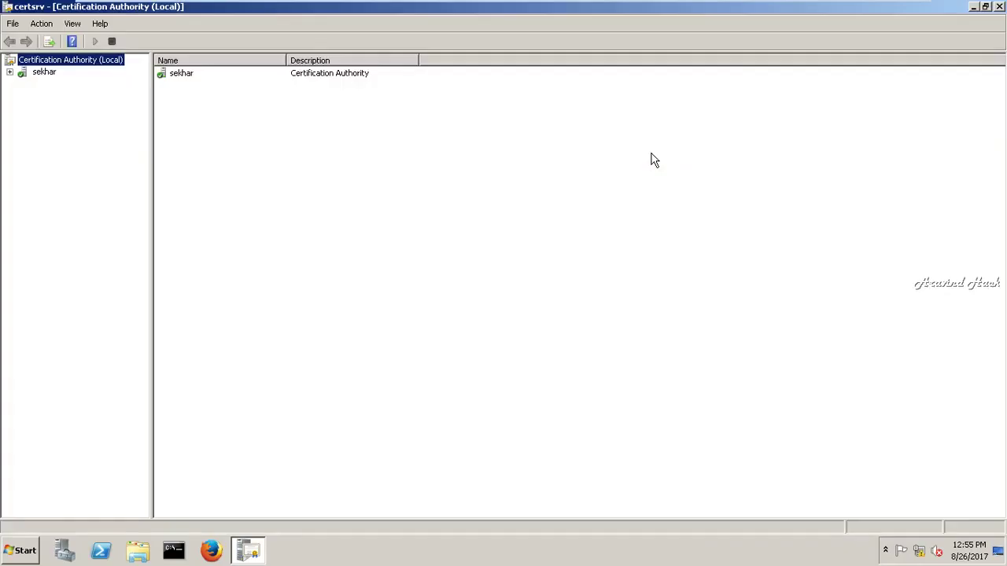
pyautogui.click(9, 72)
pyautogui.click(57, 97)
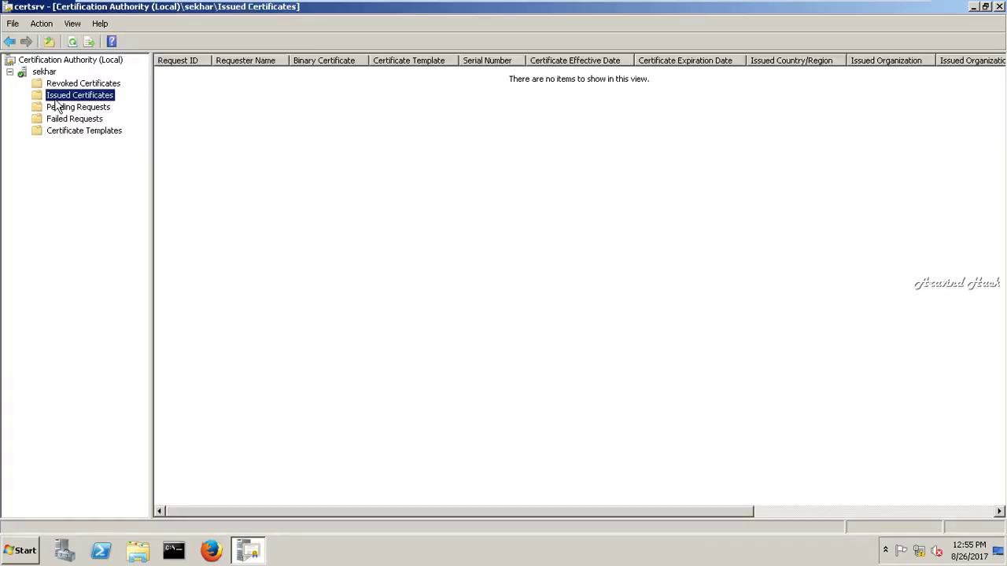
pyautogui.rightClick(256, 100)
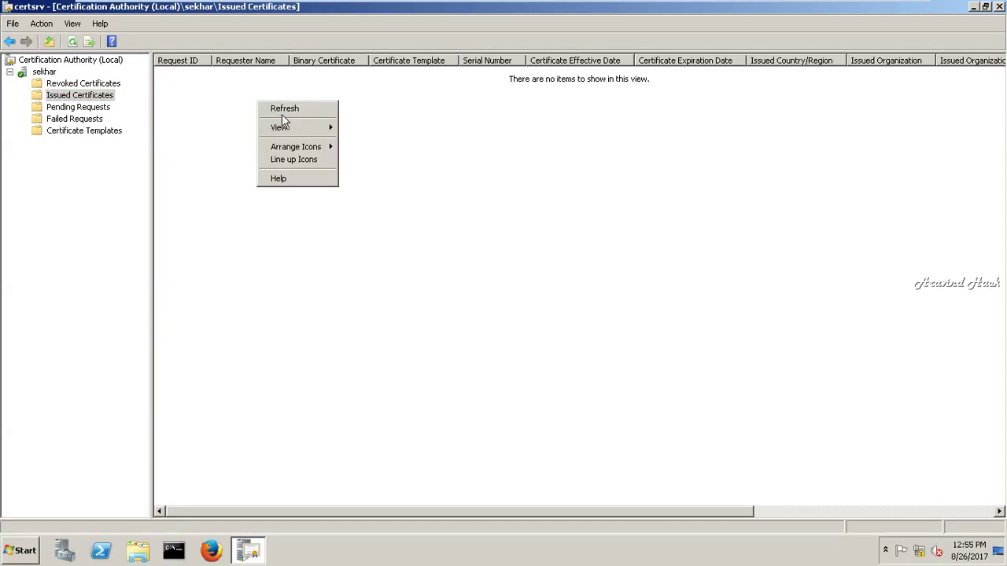
pyautogui.click(280, 112)
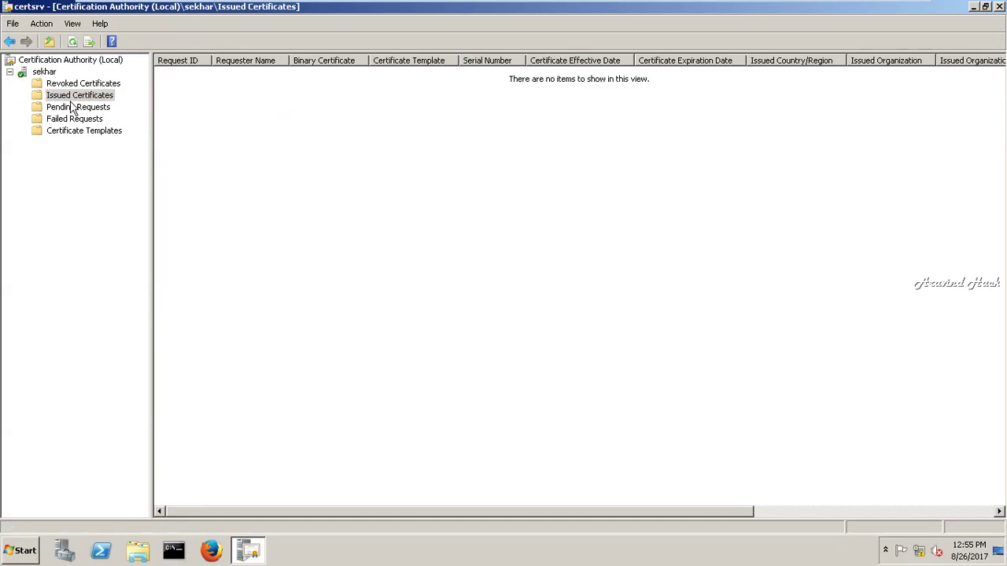
# - Inspect the context menus for sekhar and the local CA, then return to Server Manager
pyautogui.click(47, 76)
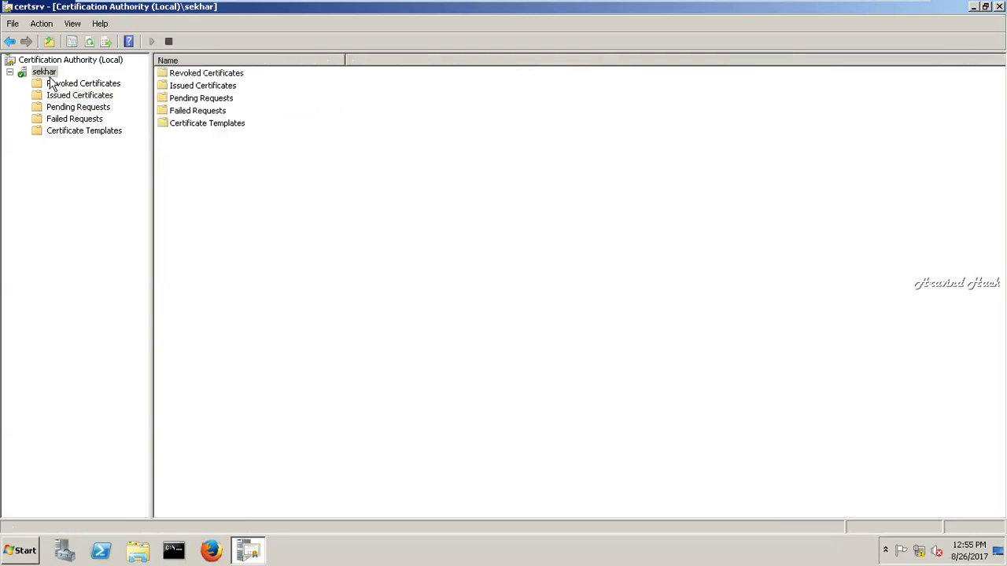
pyautogui.rightClick(48, 76)
pyautogui.click(43, 61)
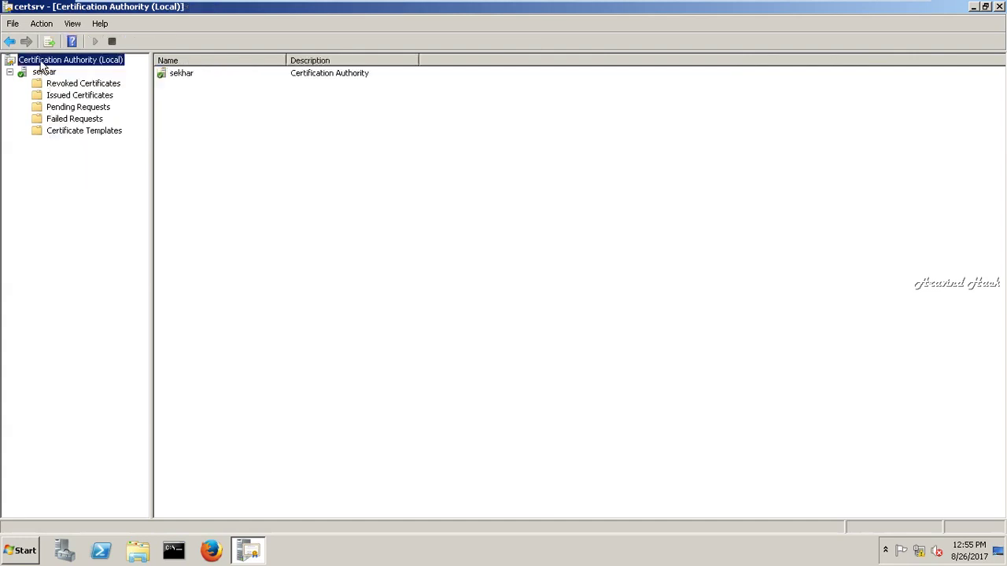
pyautogui.rightClick(41, 60)
pyautogui.click(175, 336)
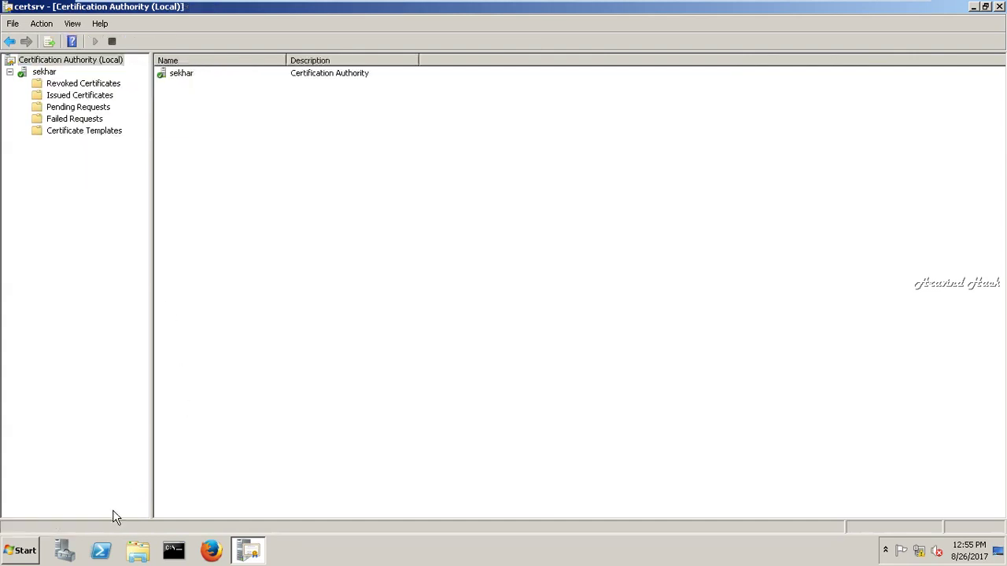
pyautogui.click(68, 555)
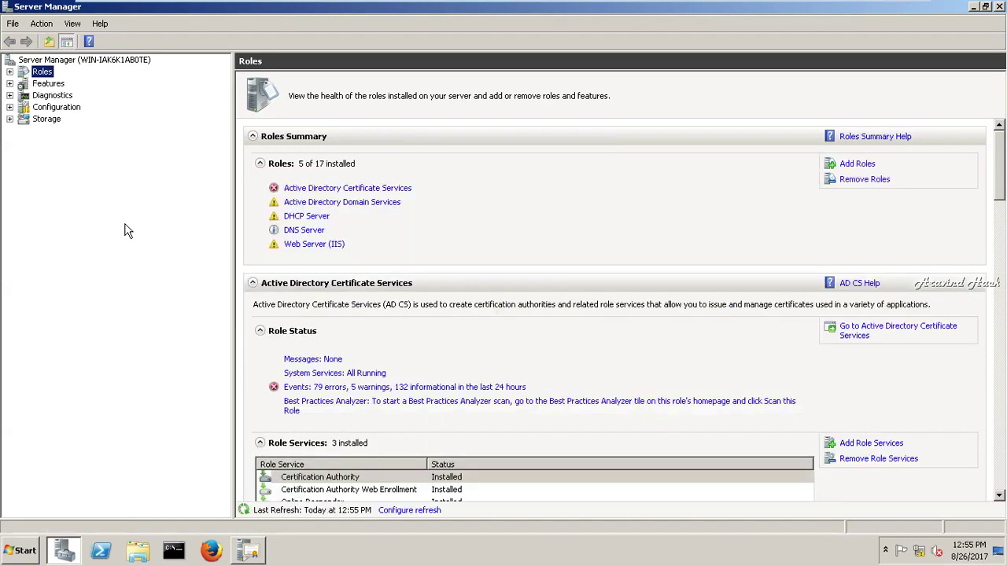
# - Expand Roles and choose Add Role Services on Active Directory Certificate Services
pyautogui.click(11, 71)
pyautogui.click(69, 94)
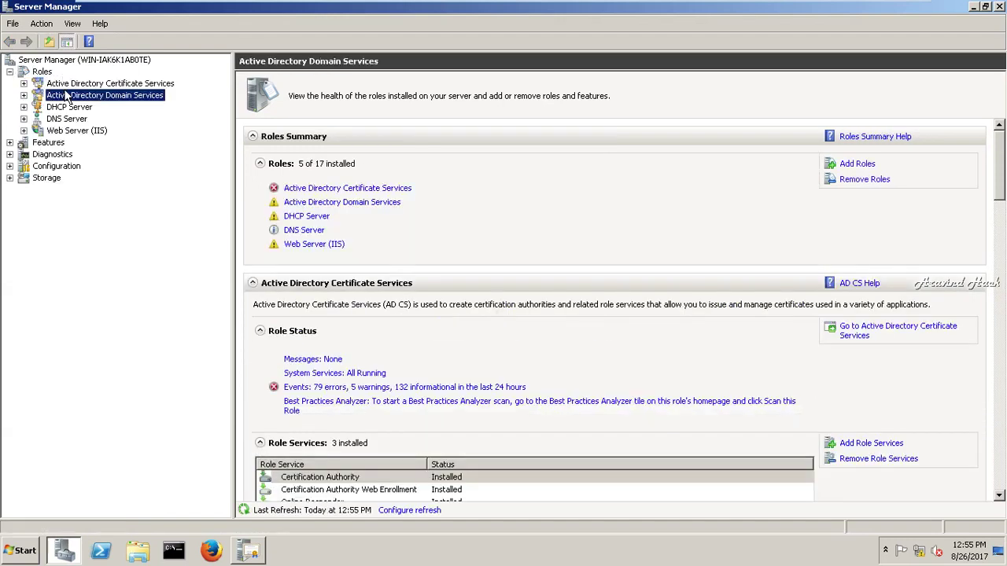
pyautogui.click(69, 83)
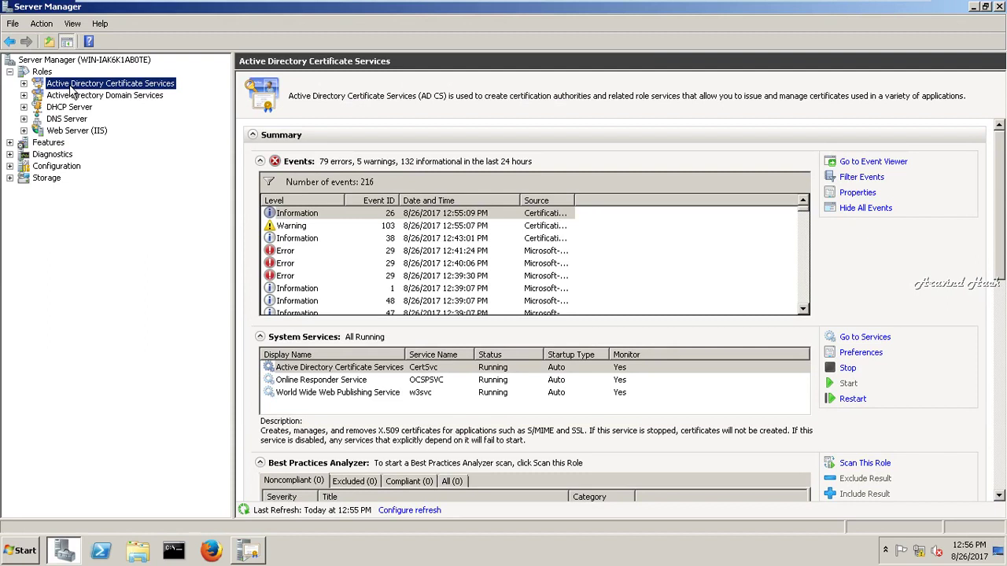
pyautogui.rightClick(73, 83)
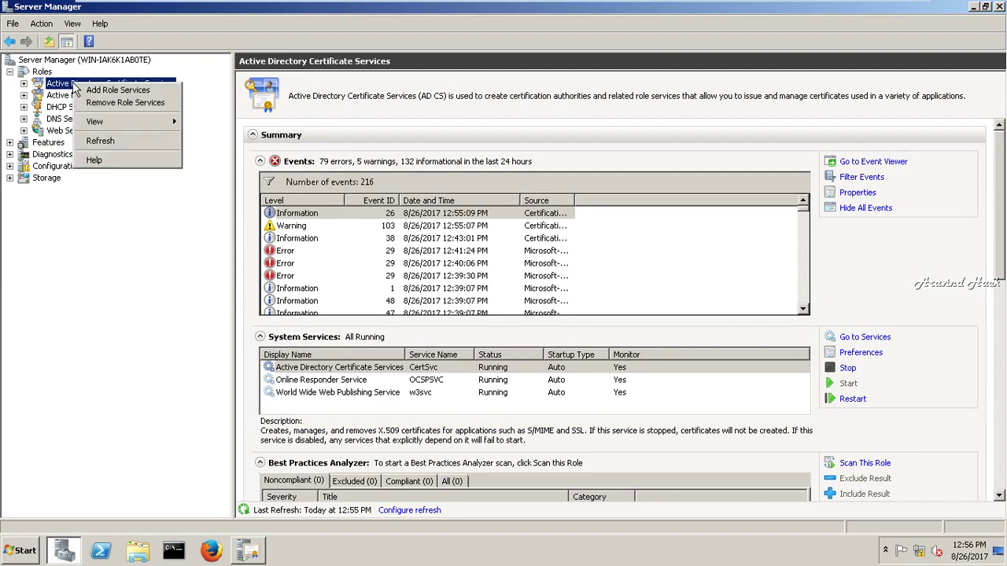
pyautogui.click(92, 93)
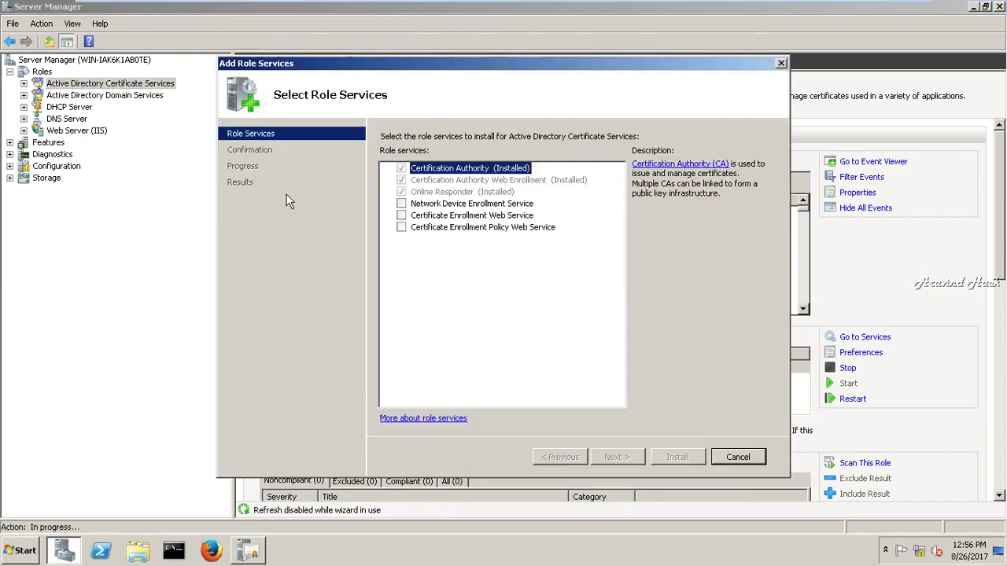
# - Select Network Device Enrollment Service and Certificate Enrollment Web Service
pyautogui.click(401, 204)
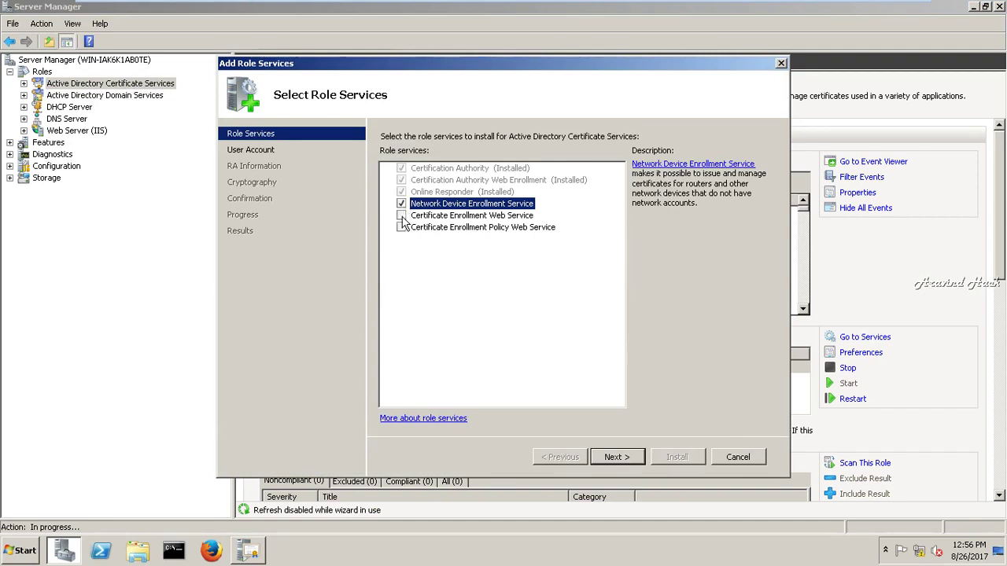
pyautogui.click(401, 216)
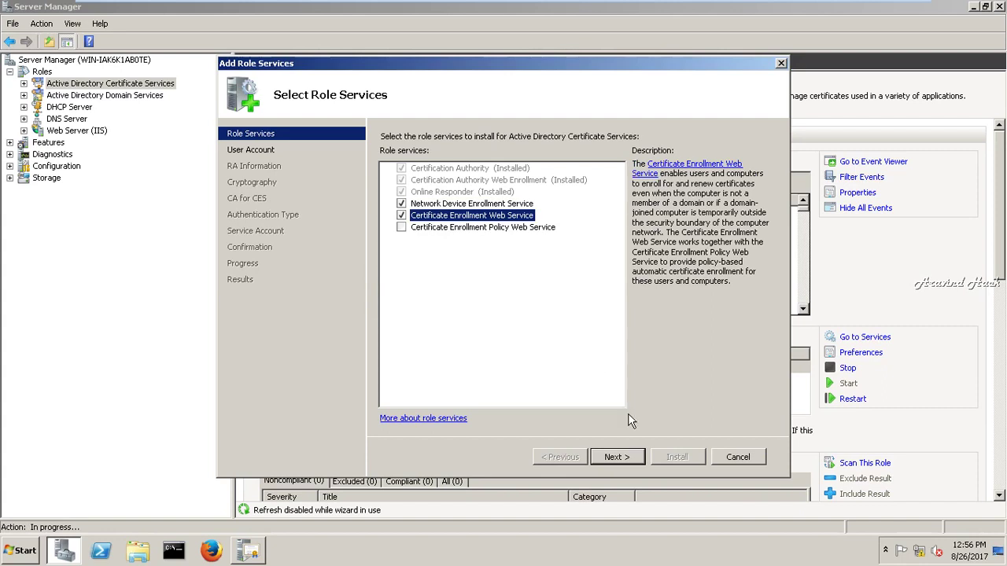
pyautogui.click(629, 461)
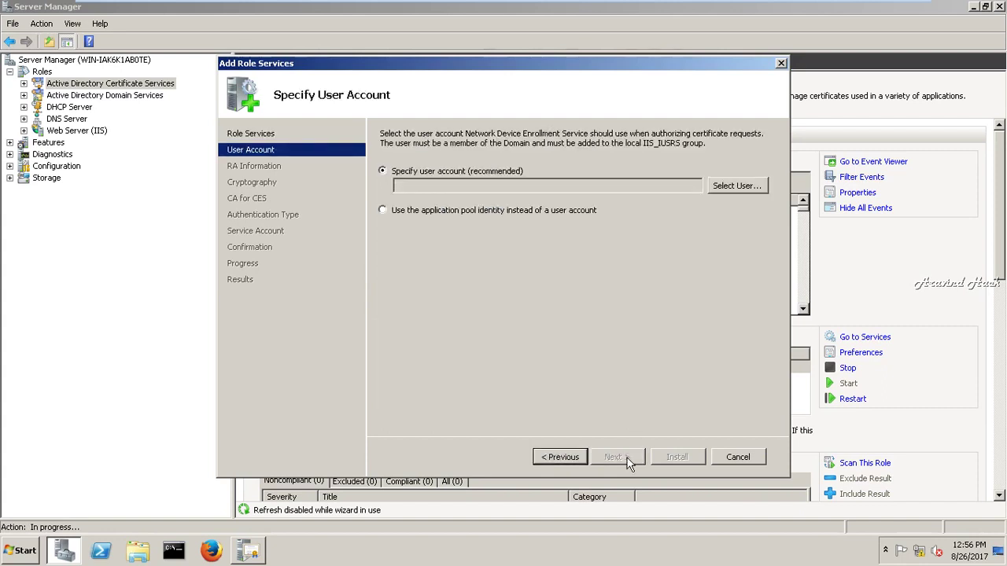
# - Set the administrator account, with its password, as the NDES user and accept RA Information
pyautogui.click(743, 190)
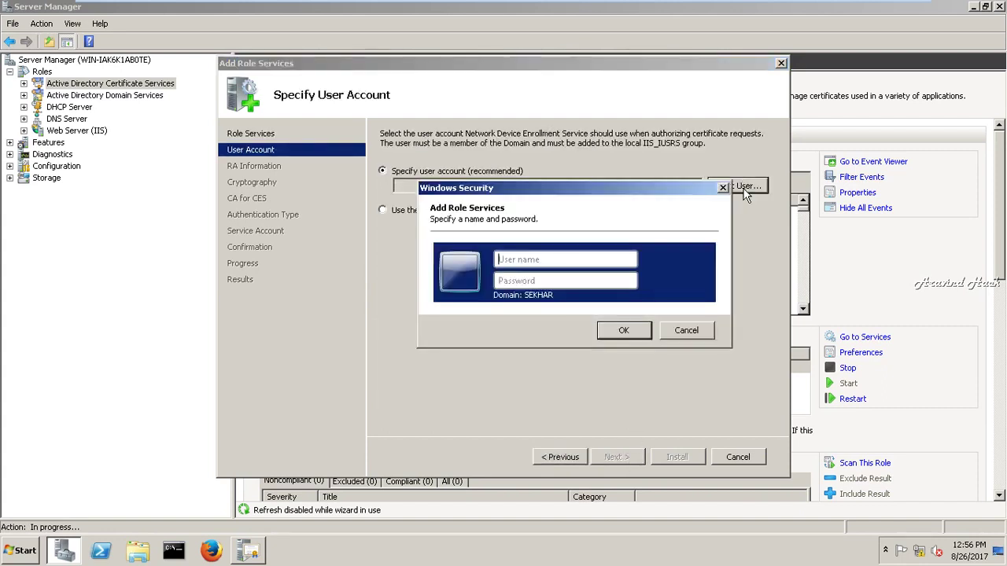
pyautogui.write('administrator')
pyautogui.press('Tab')
pyautogui.write('P@ssw0rd')
pyautogui.press('Return')
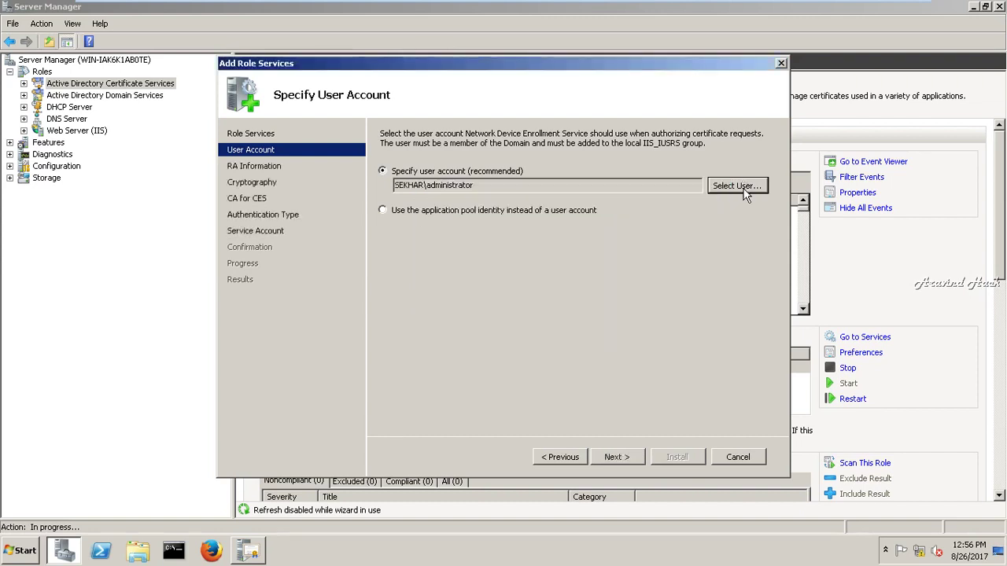
pyautogui.click(616, 459)
pyautogui.click(627, 461)
# - Accept the cryptography settings, the default CA for CES, and Windows Integrated Authentication
pyautogui.click(627, 461)
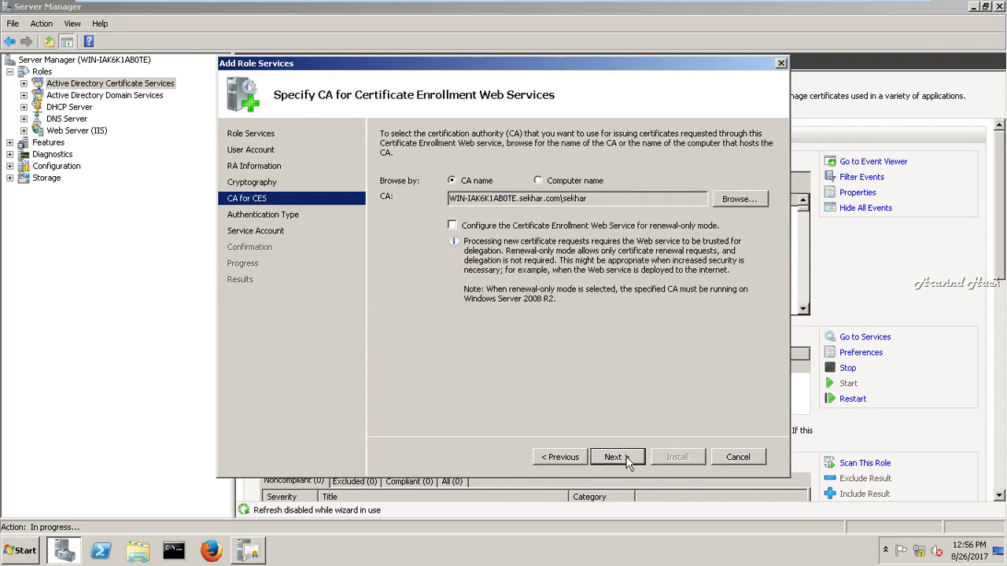
pyautogui.click(627, 461)
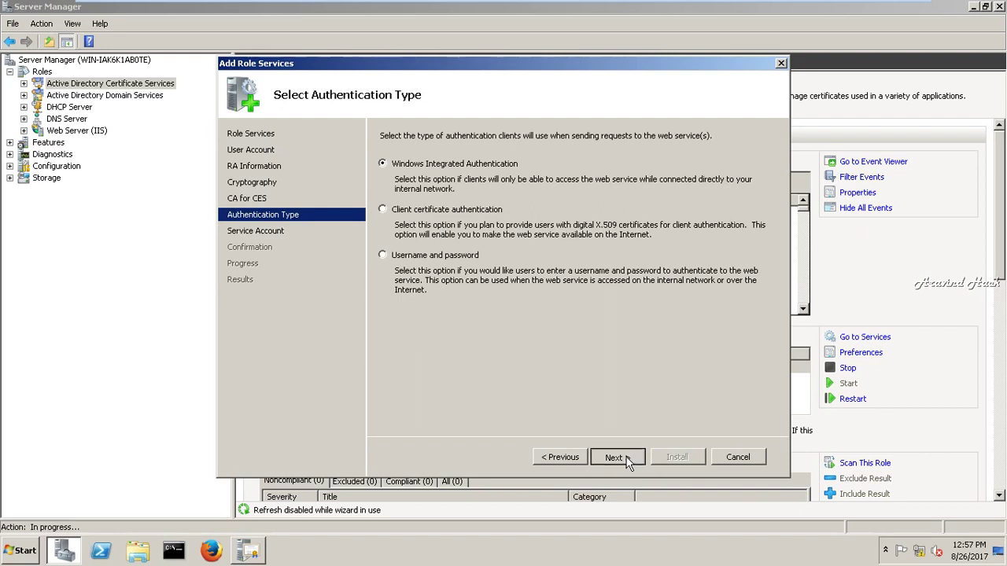
pyautogui.click(627, 461)
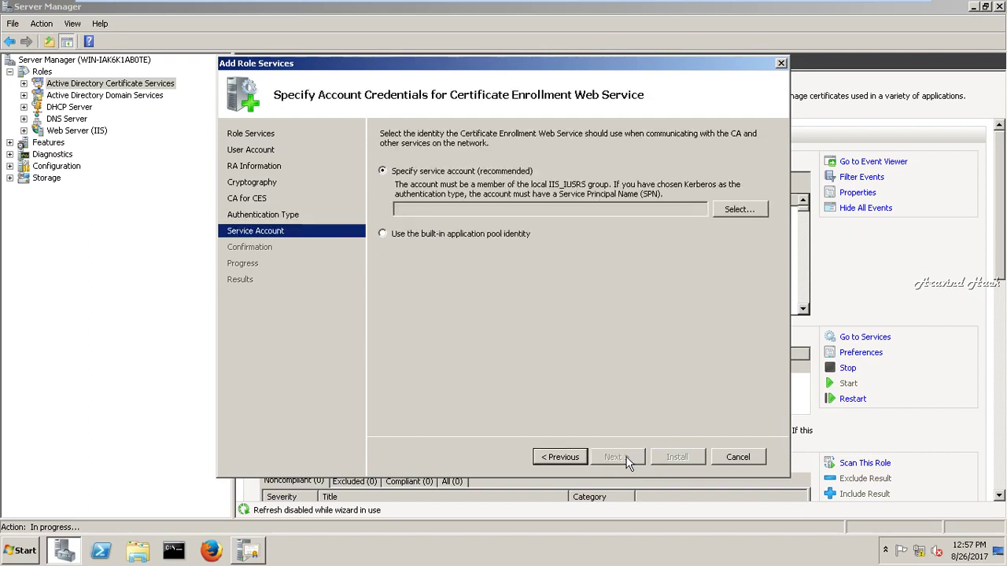
# - Set the administrator account, with its password, as the CES service account
pyautogui.click(739, 217)
pyautogui.write('ad')
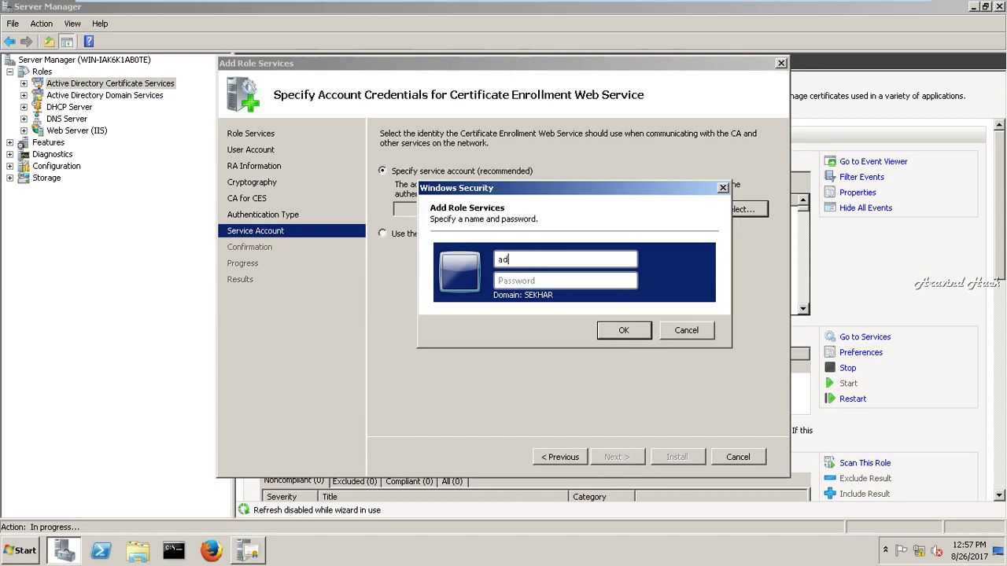
pyautogui.write('ministrator')
pyautogui.press('Tab')
pyautogui.write('P@ssw0rd')
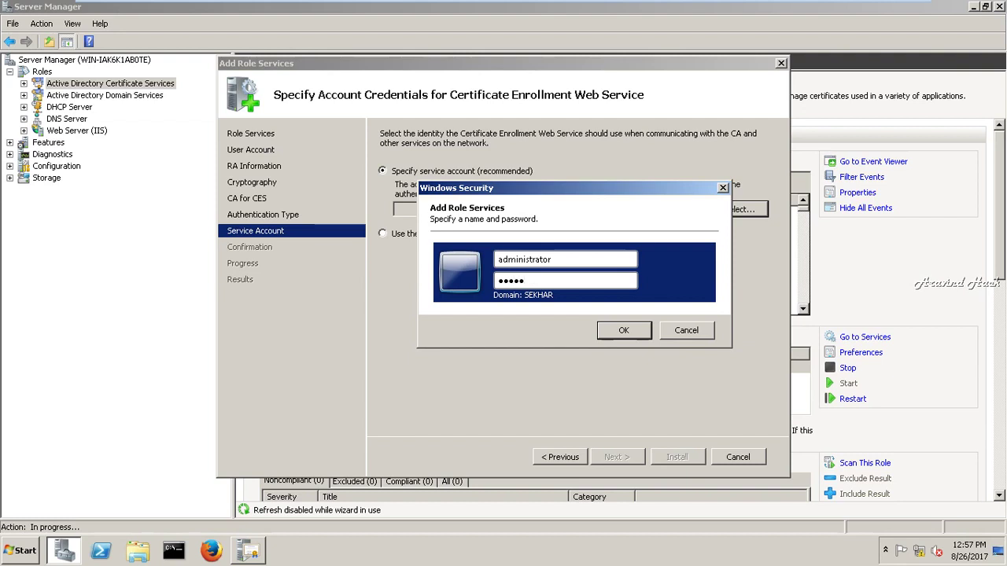
pyautogui.press('Return')
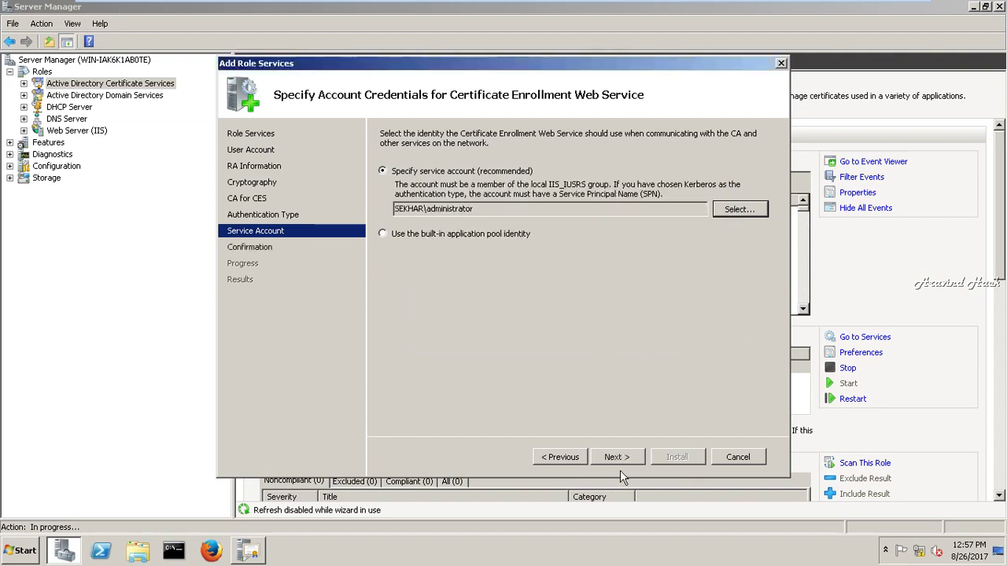
pyautogui.click(617, 457)
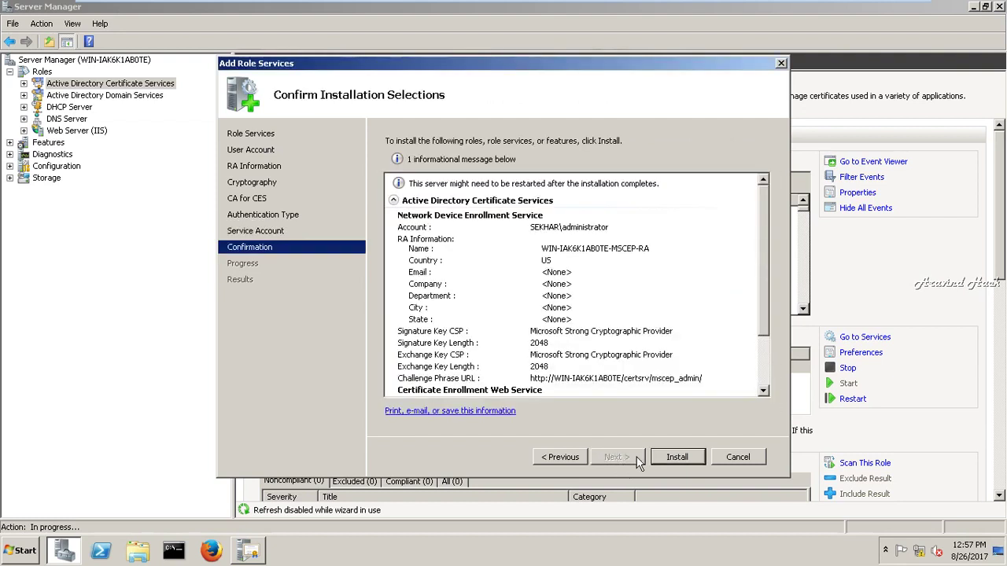
# - Install the Network Device Enrollment Service and Certificate Enrollment Web Service role services
pyautogui.click(667, 458)
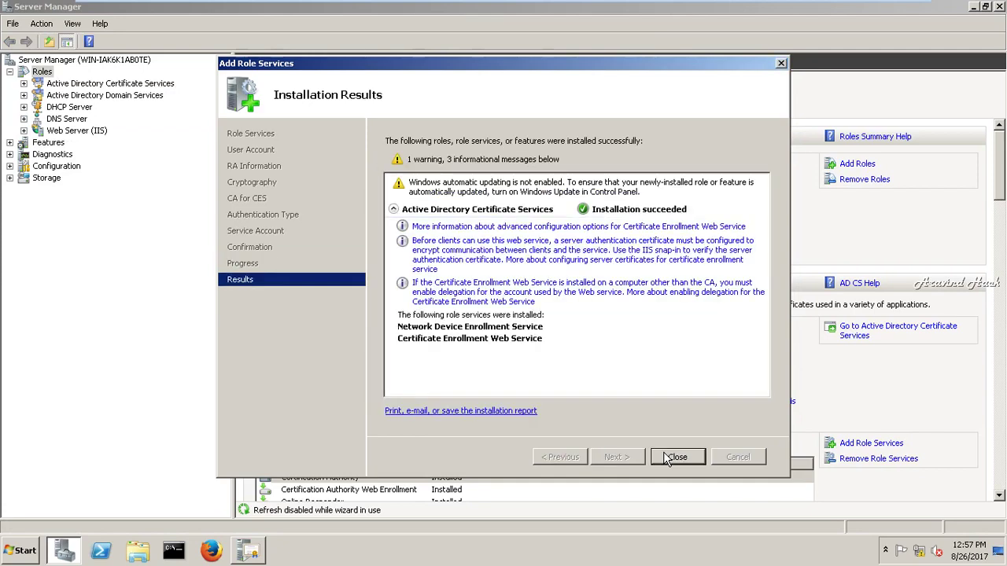
# - Refresh the AD CS role, then stop and restart the certificate services in certsrv
pyautogui.click(665, 458)
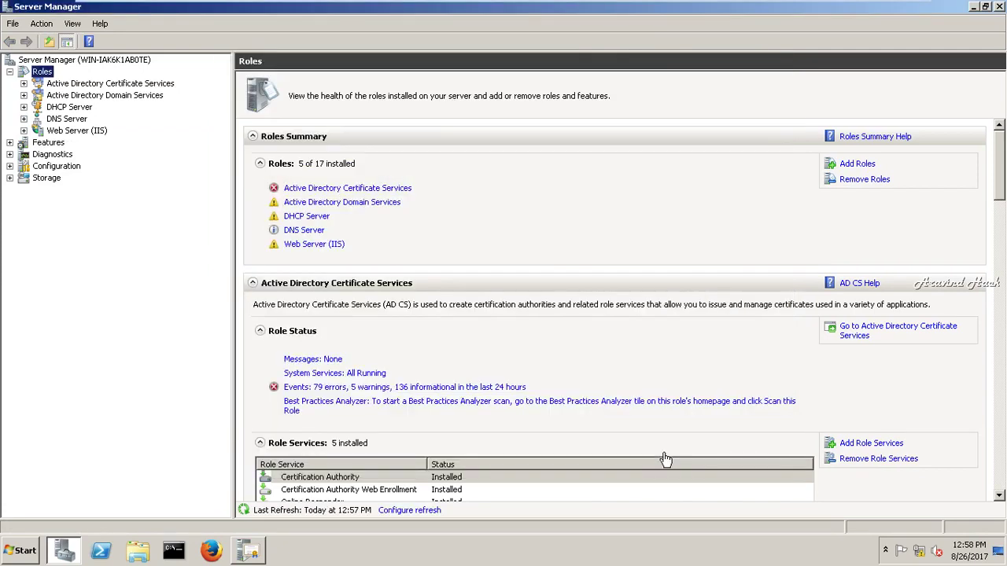
pyautogui.rightClick(102, 83)
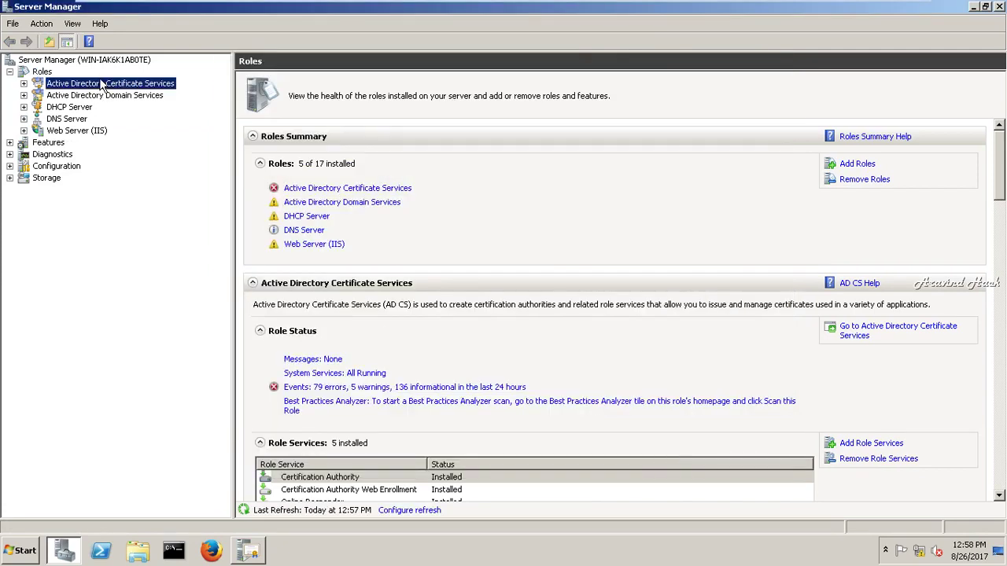
pyautogui.click(134, 120)
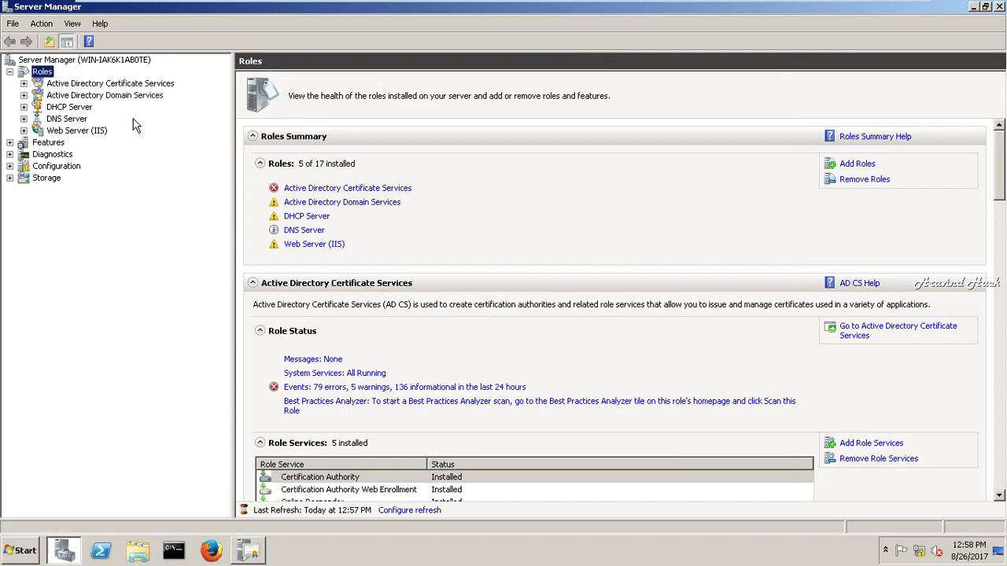
pyautogui.click(249, 551)
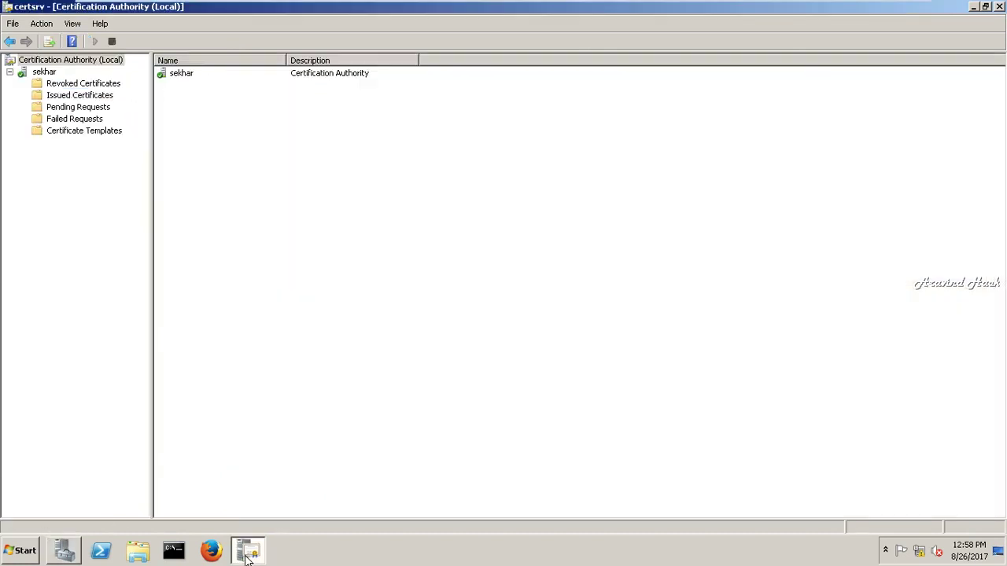
pyautogui.click(112, 41)
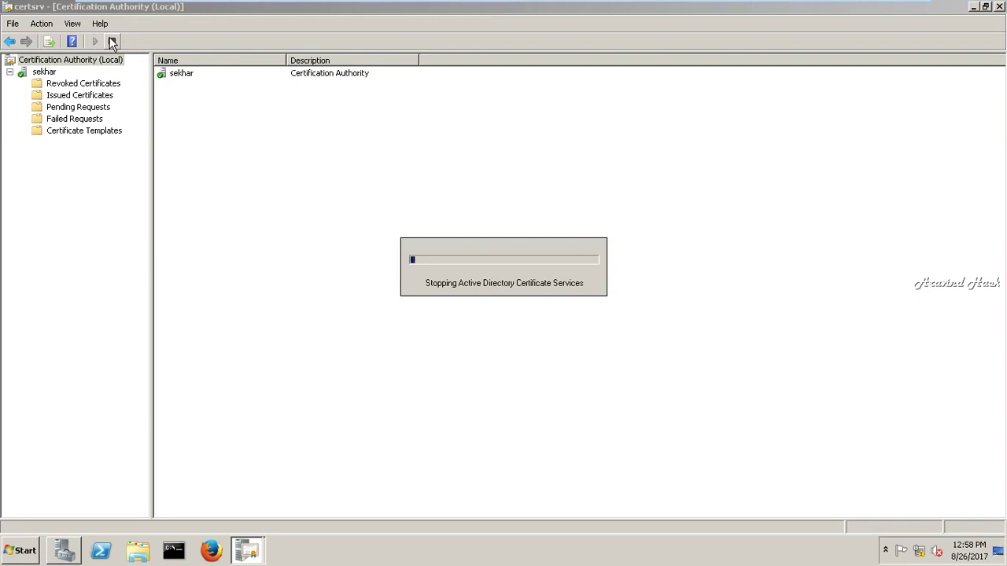
pyautogui.click(95, 41)
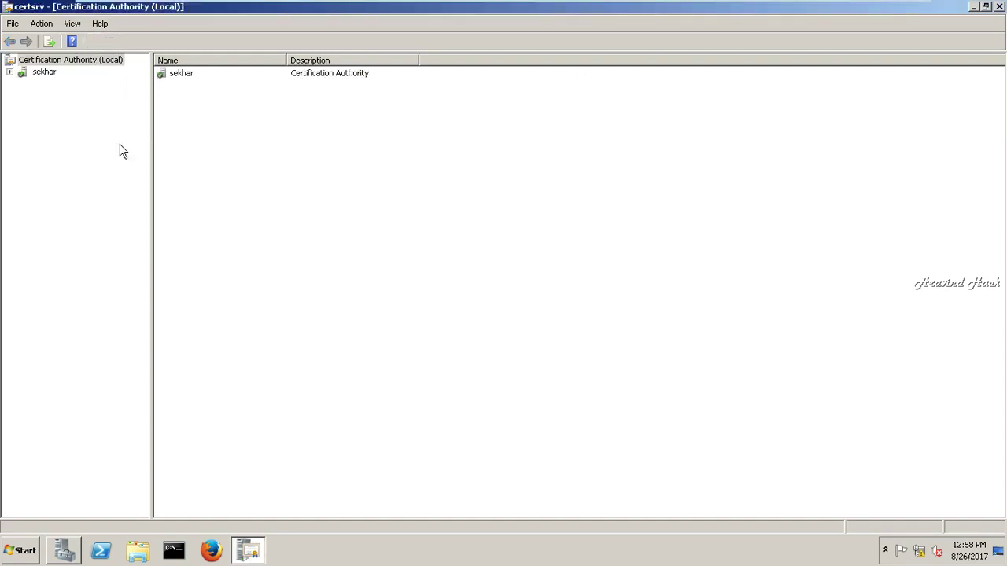
# - List the CA's Issued Certificates: Exchange Enrollment Agent and CEP Encryption
pyautogui.click(10, 71)
pyautogui.click(55, 95)
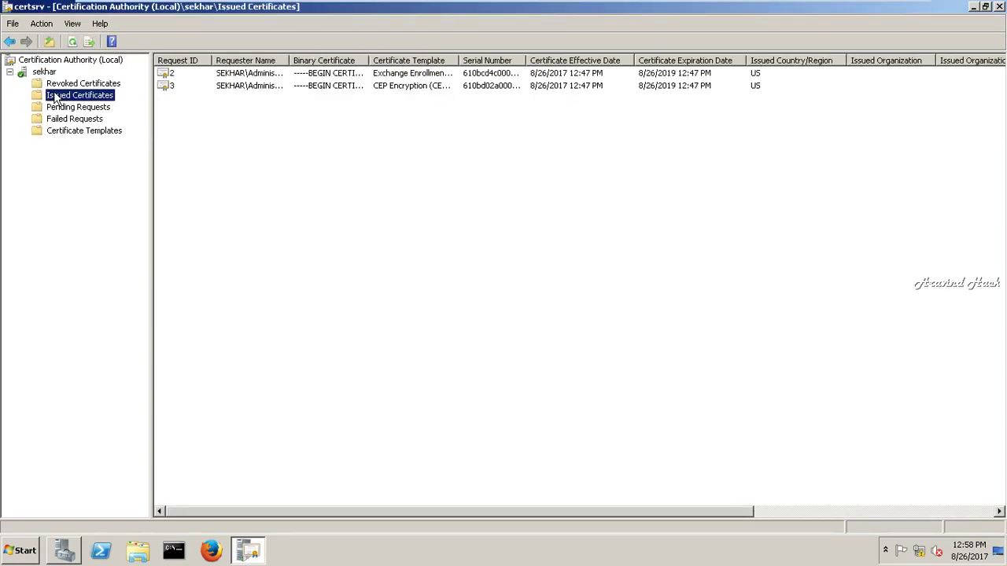
pyautogui.click(254, 106)
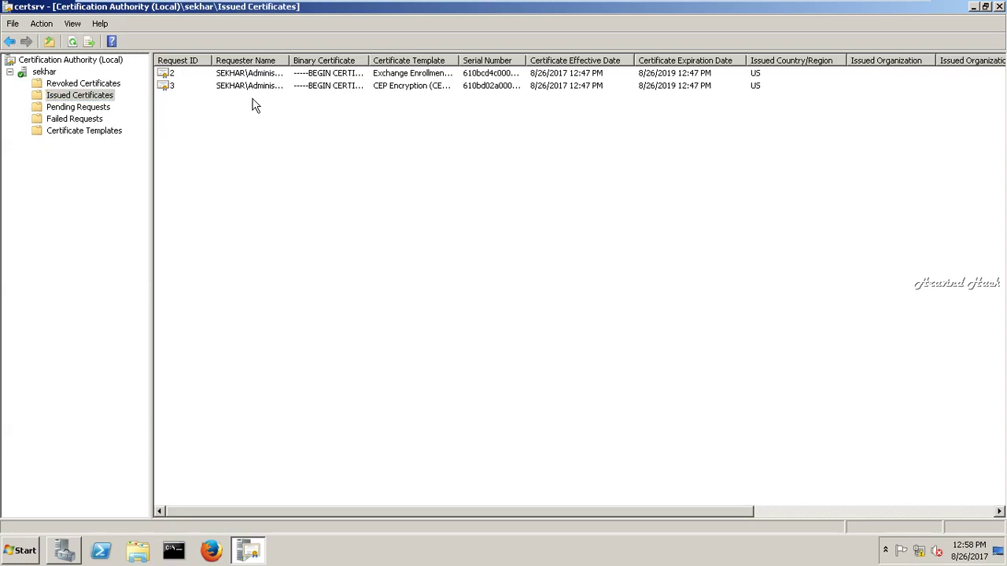
pyautogui.moveTo(510, 7)
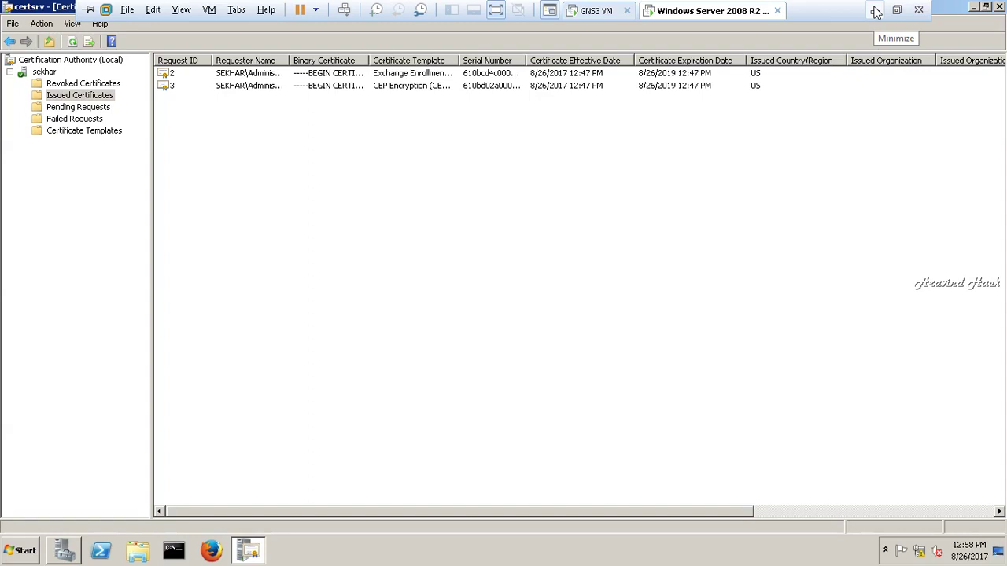
# - From R3, test the web service with telnet 12.0.0.25 80, then end the session
pyautogui.click(876, 11)
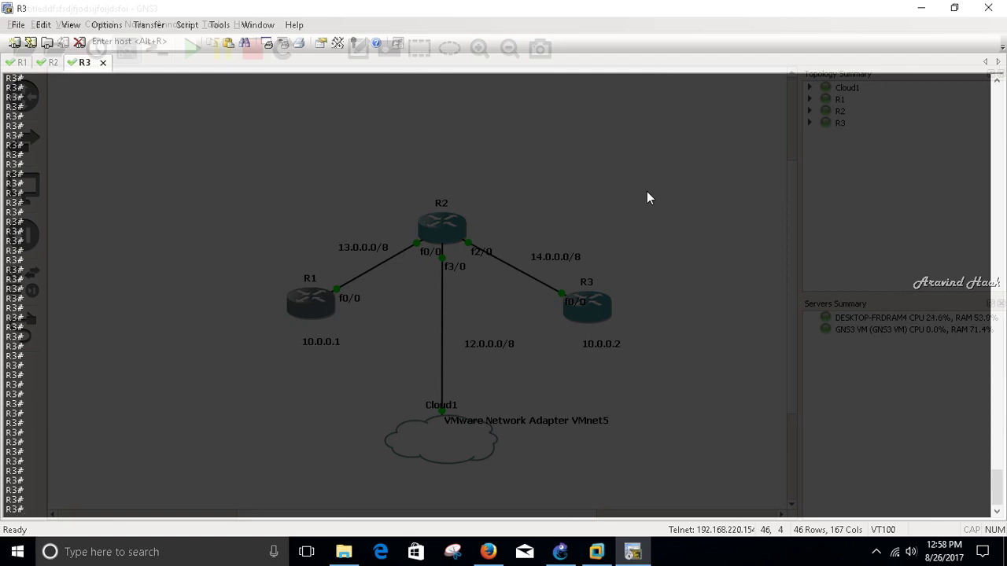
pyautogui.write('telnet 12.0.0.25 80')
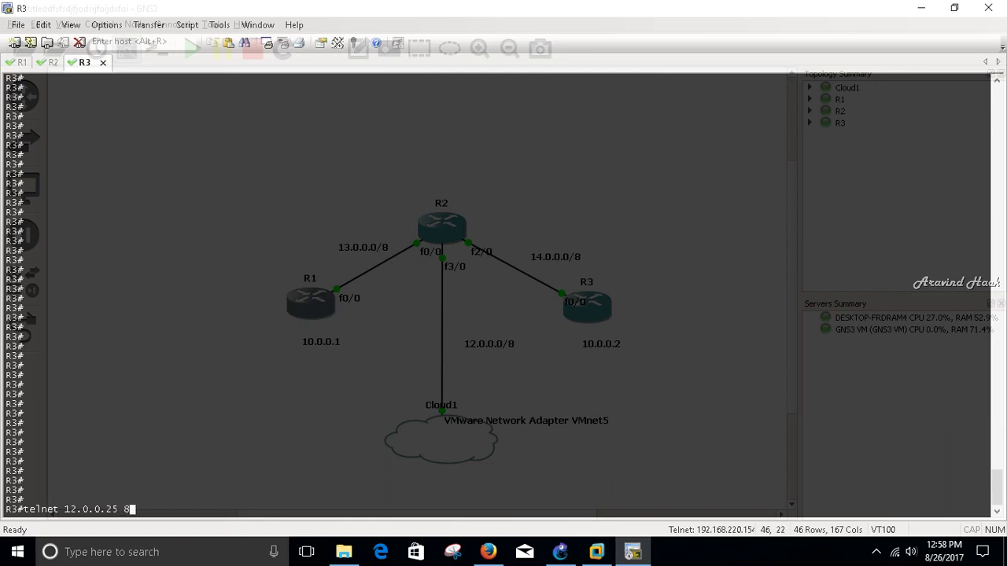
pyautogui.press('Return')
pyautogui.write('ttt')
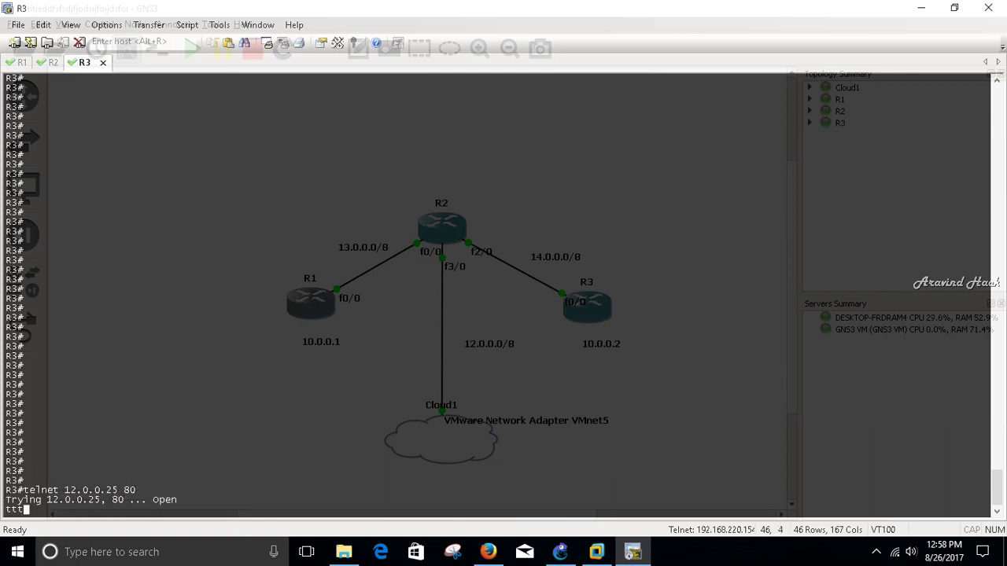
pyautogui.hotkey('ctrl', 'c')
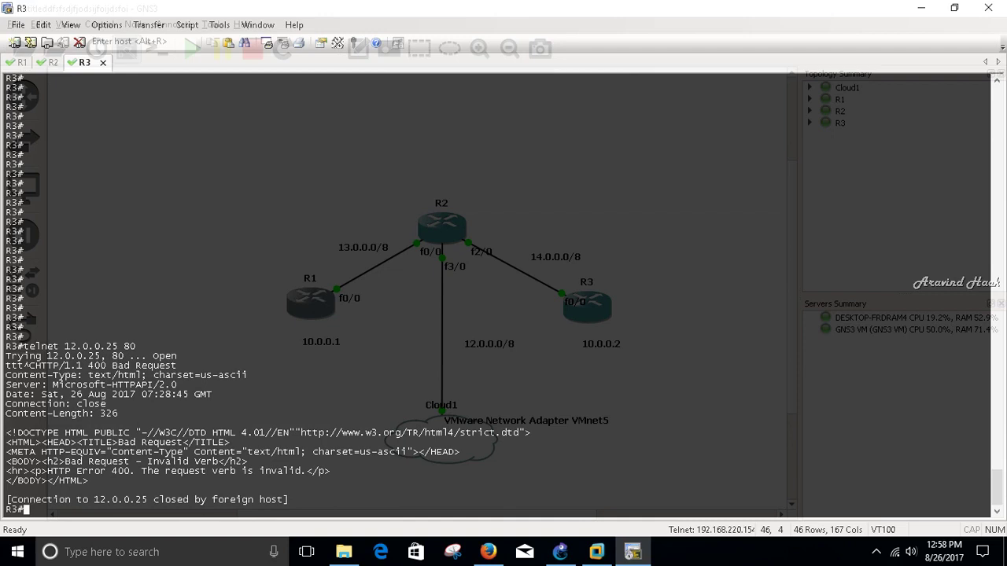
# - Run show clock on R3 and R1 to compare their times
pyautogui.write('show clo')
pyautogui.press('Tab')
pyautogui.press('Return')
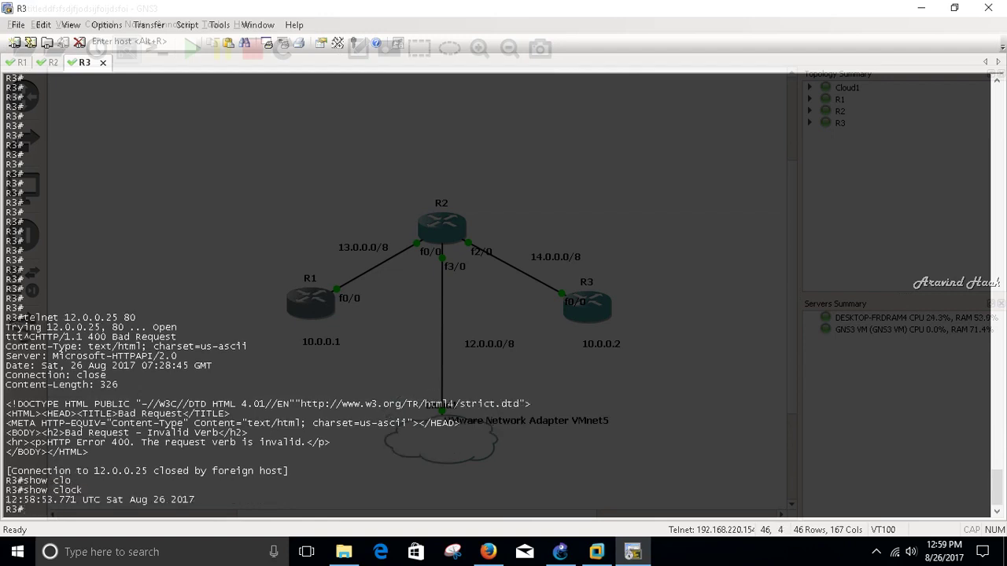
pyautogui.hotkey('alt', '1')
pyautogui.write('show ')
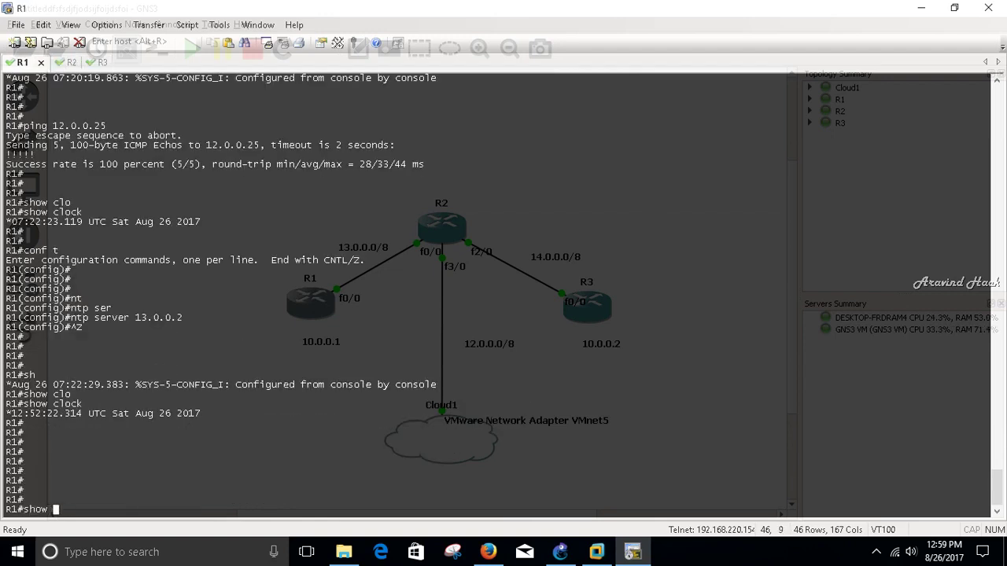
pyautogui.write('clo')
pyautogui.press('Tab')
pyautogui.press('Return')
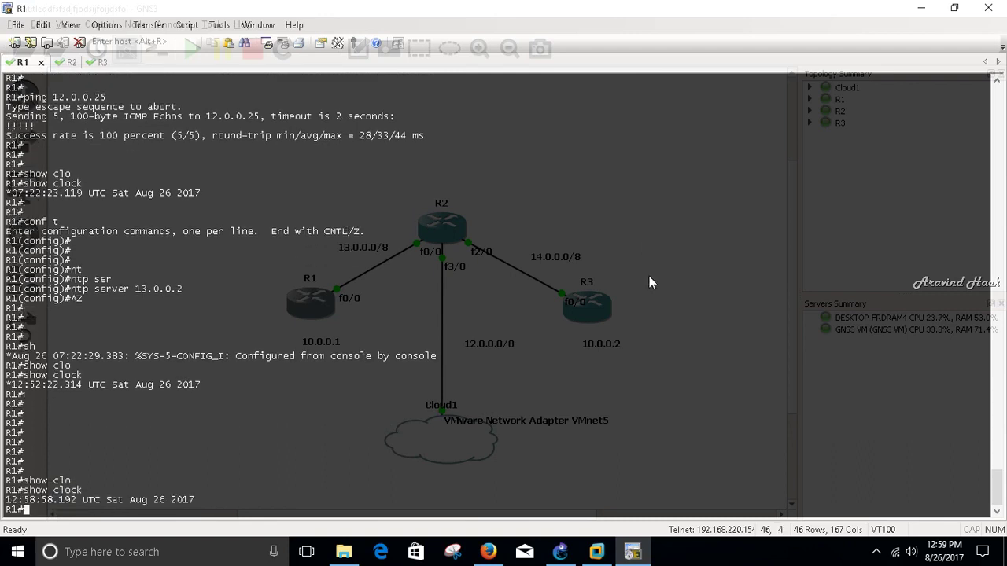
# - Check the Windows Server's date and time against the routers, then return to GNS3
pyautogui.moveTo(596, 553)
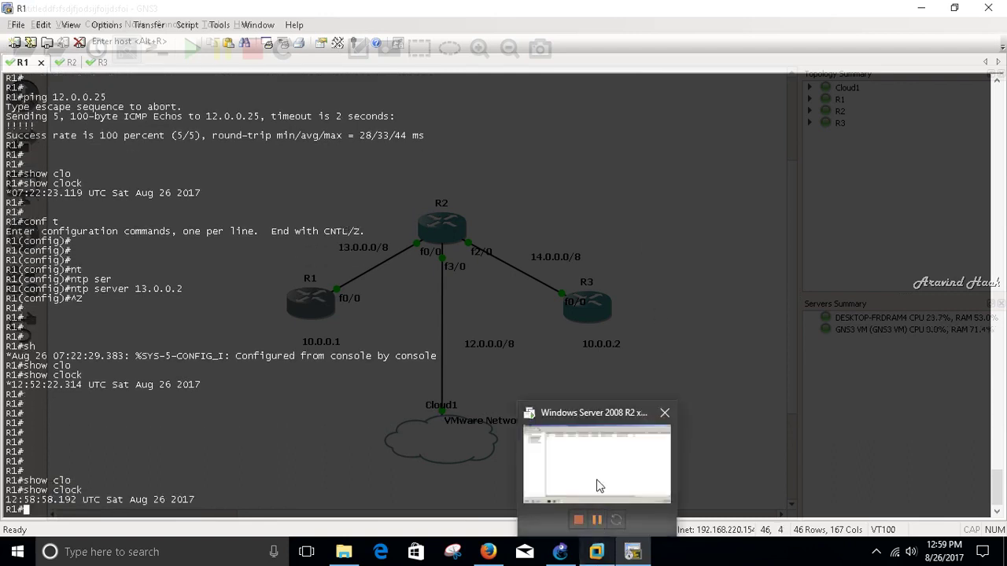
pyautogui.click(600, 478)
pyautogui.click(958, 554)
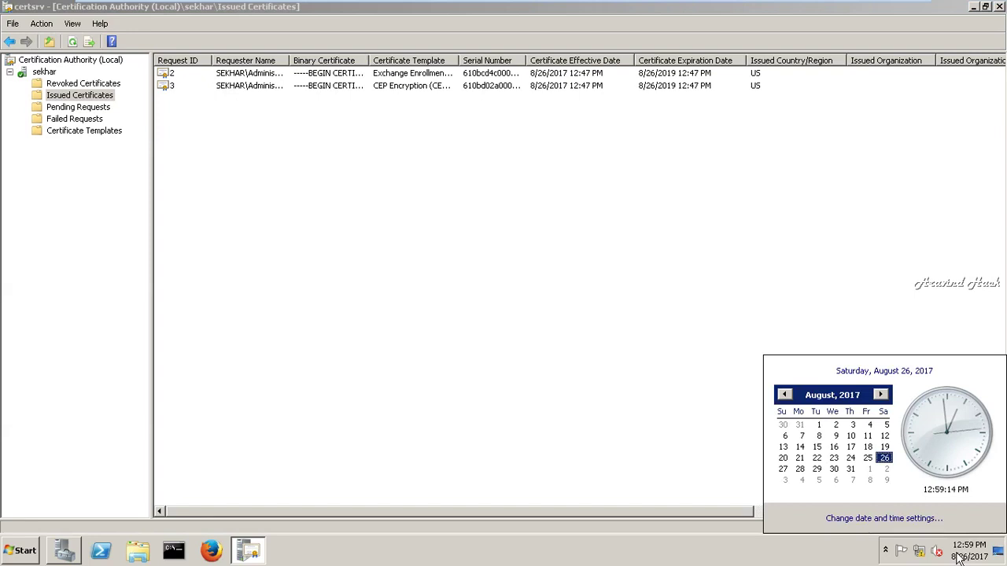
pyautogui.click(810, 138)
pyautogui.moveTo(839, 4)
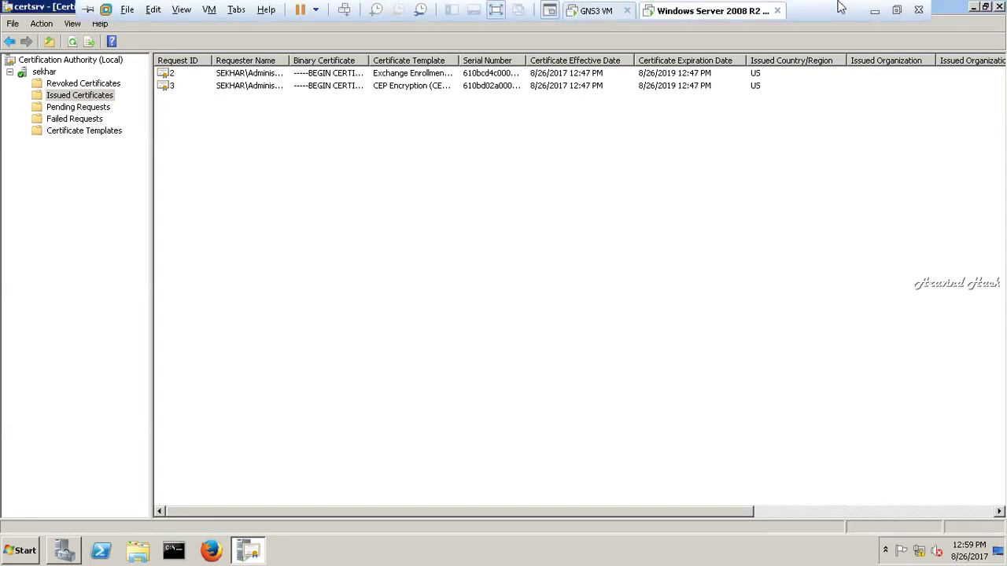
pyautogui.click(876, 9)
# - Enter global configuration mode on R1 with conf t
pyautogui.write('conf')
pyautogui.press('Return')
pyautogui.write('t')
pyautogui.press('Return')
pyautogui.press('Return')
pyautogui.press('Return')
pyautogui.press('Return')
pyautogui.press('Return')
# - Create the crypto PKI trustpoint 'sekhar' on R1, reaching the ca-trustpoint prompt
pyautogui.write('cry')
pyautogui.press('Tab')
pyautogui.write('pki')
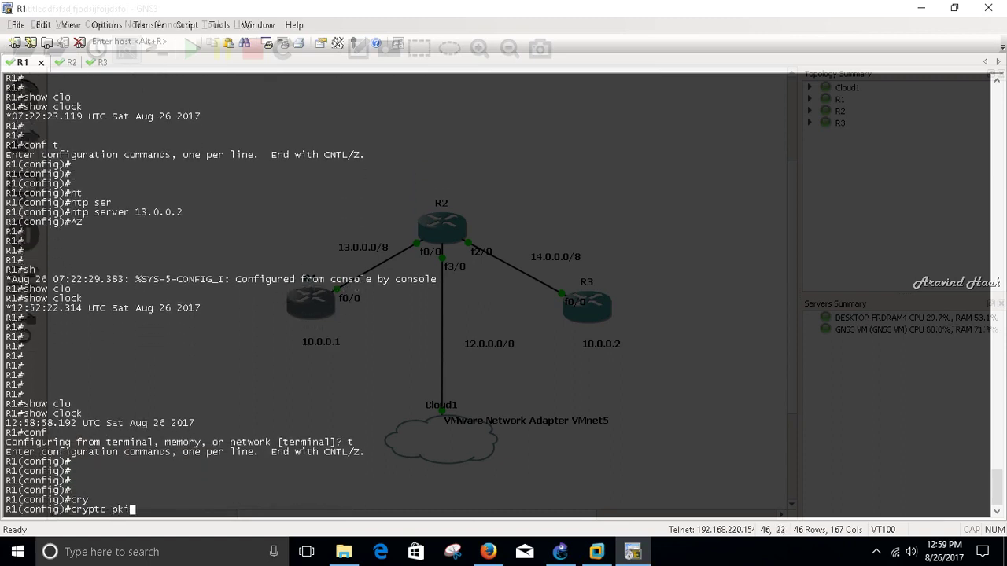
pyautogui.press('Tab')
pyautogui.write('tr')
pyautogui.press('Tab')
pyautogui.write('ustpoi')
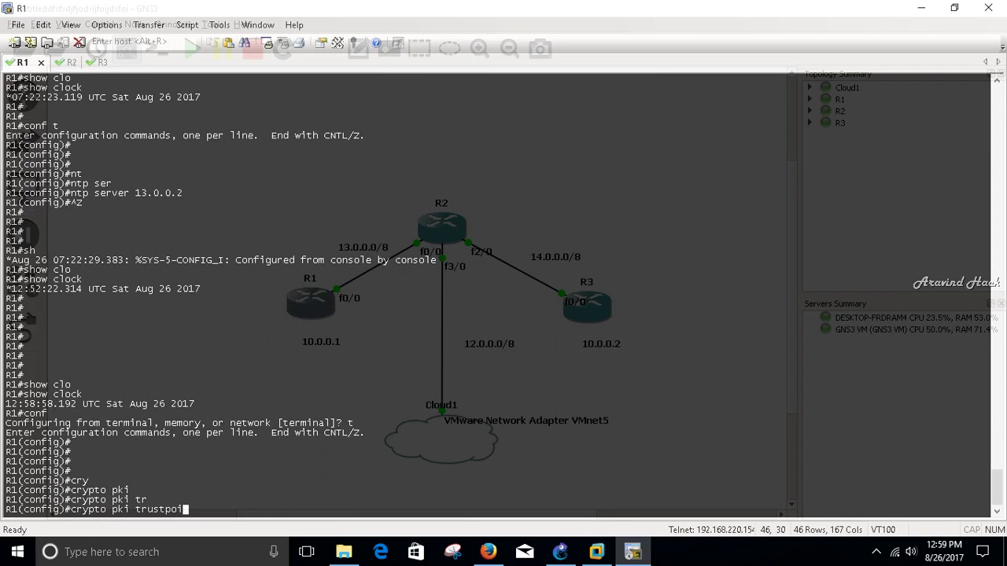
pyautogui.press('Tab')
pyautogui.write('sekhar')
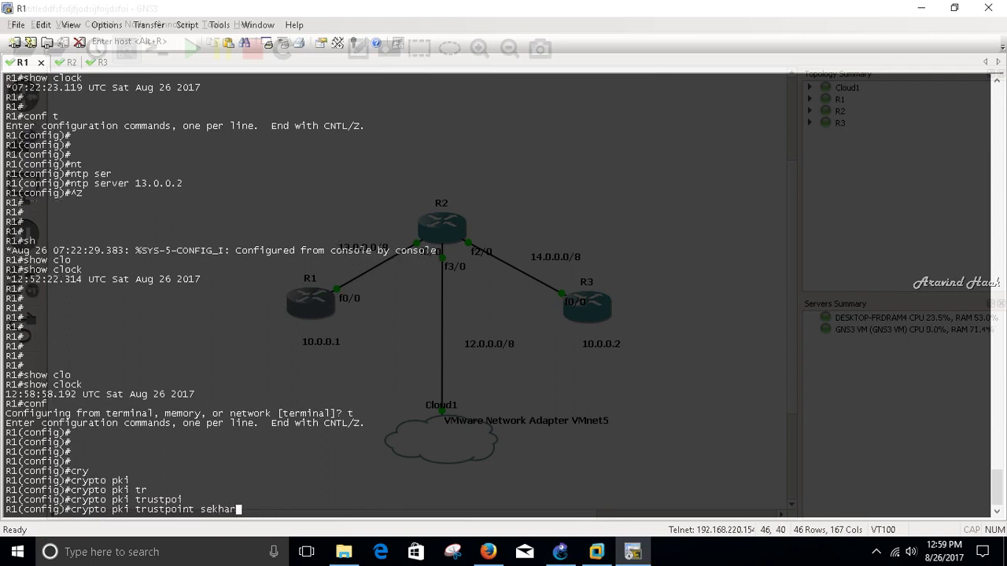
pyautogui.press('Return')
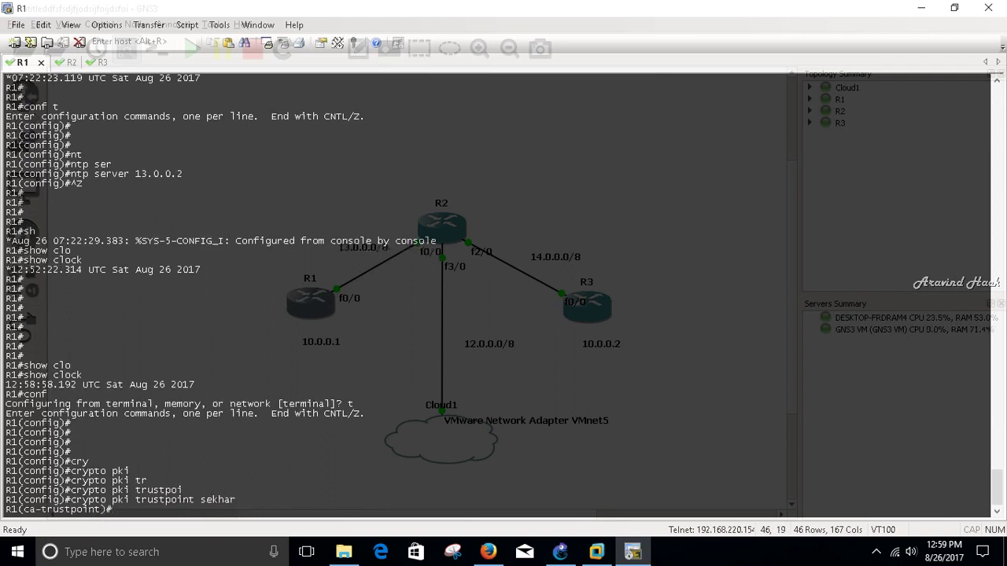
# - Return to the Windows Server VM and launch Internet Explorer from the Start menu
pyautogui.moveTo(586, 551)
pyautogui.click(600, 450)
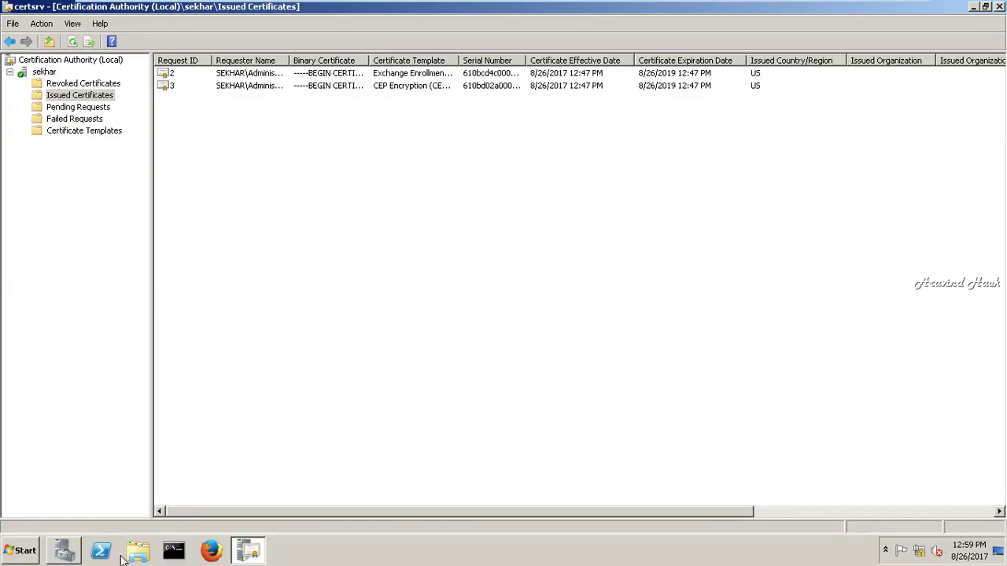
pyautogui.click(20, 551)
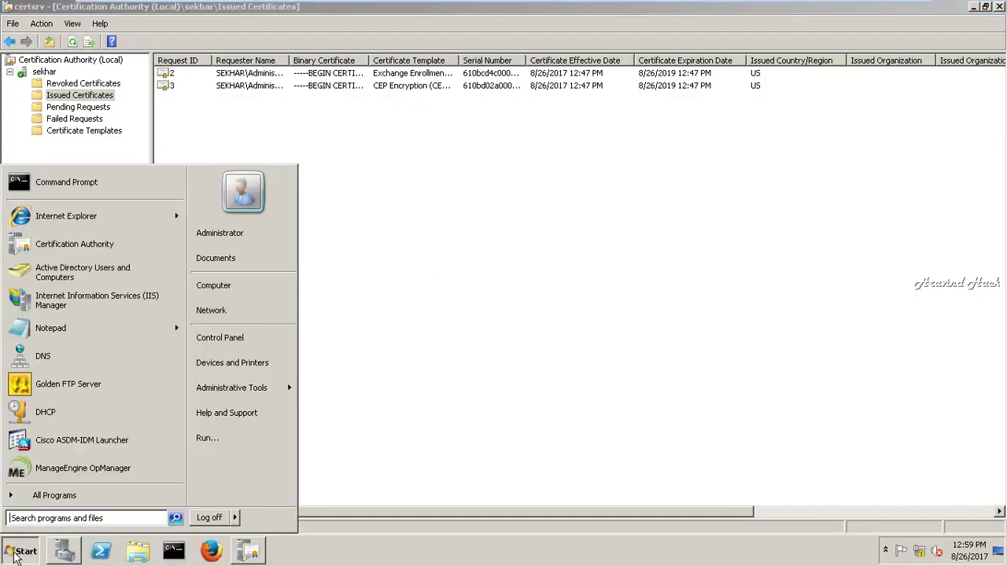
pyautogui.click(90, 219)
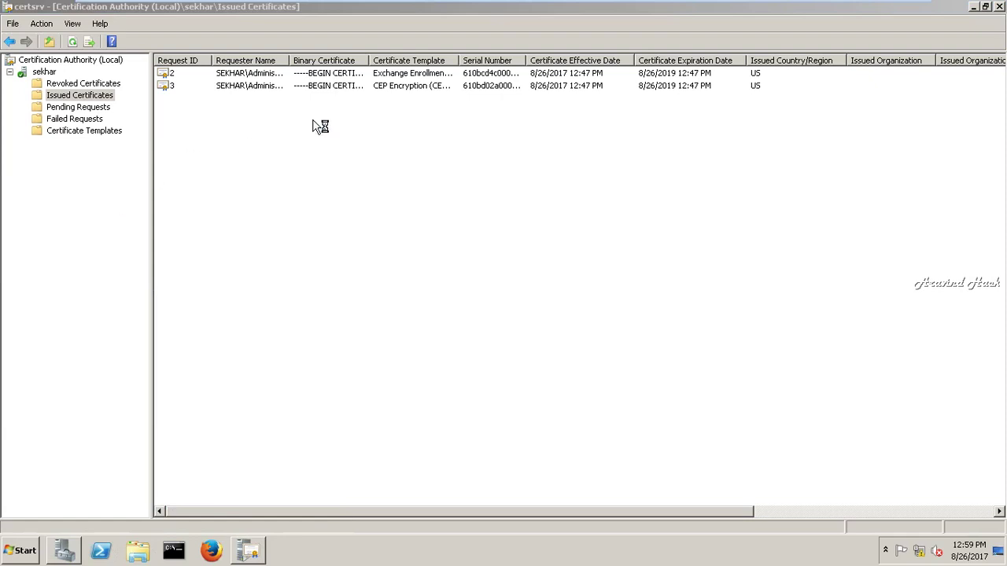